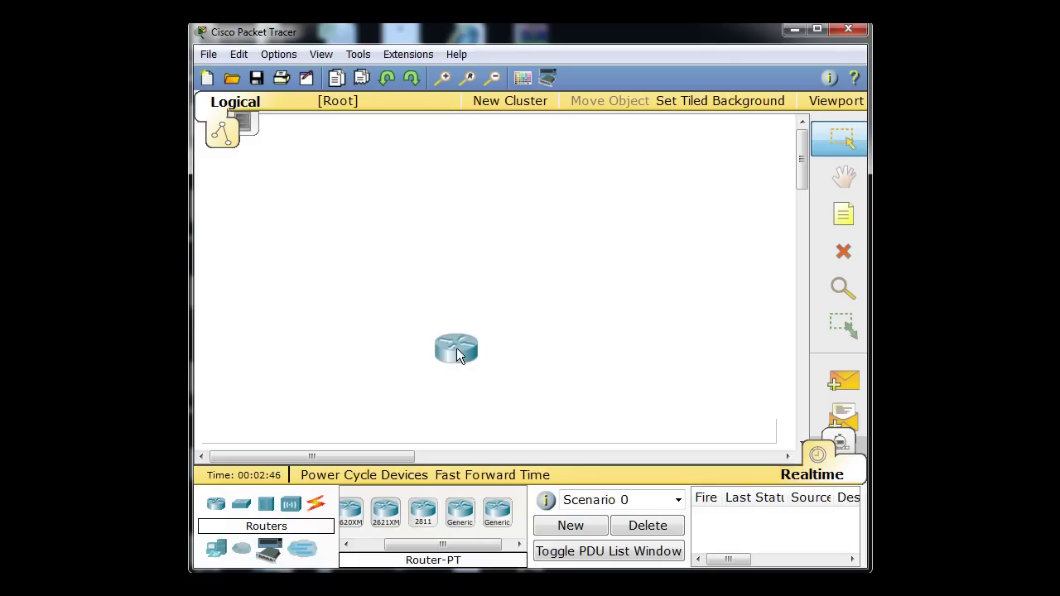
- Place Router5 near the canvas centre and display the End Devices category
left_click_drag(472, 304, 435, 327)
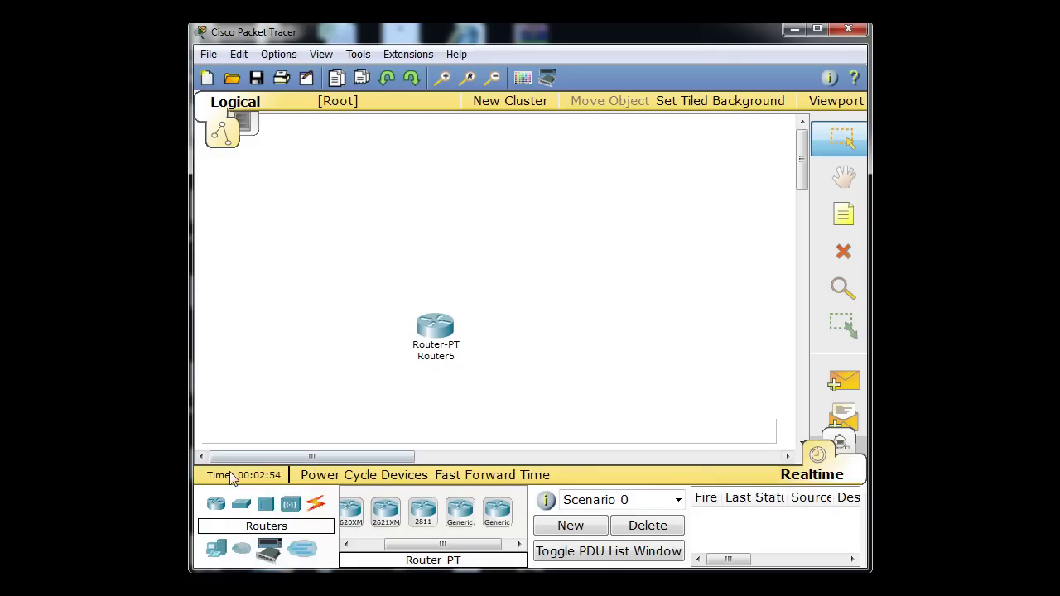
left_click(214, 559)
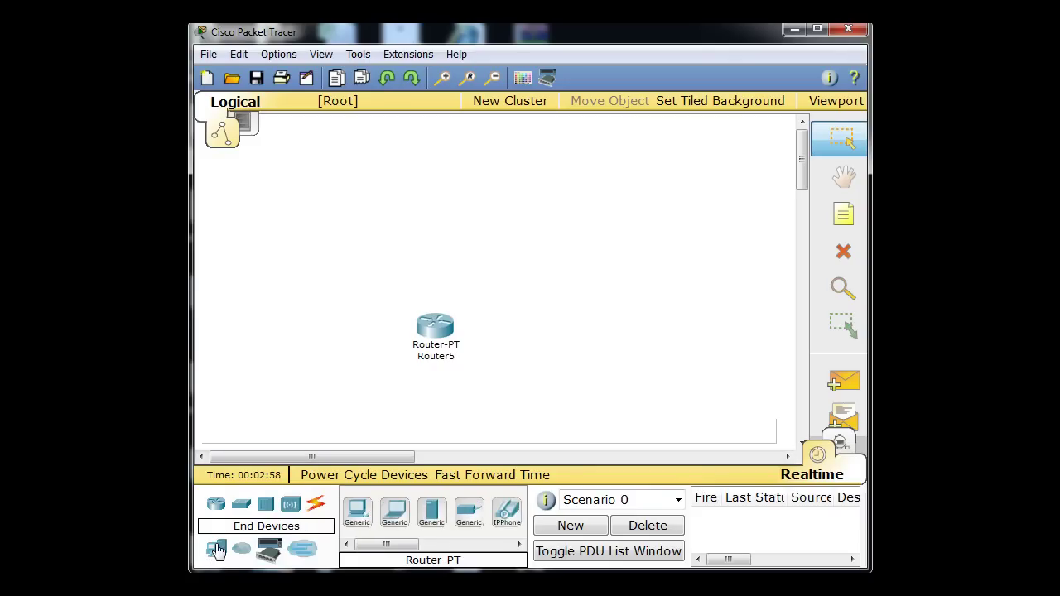
- Add generic PCs PC0 and PC1 to the right of Router5, PC1 below PC0
left_click(362, 515)
left_click(534, 291)
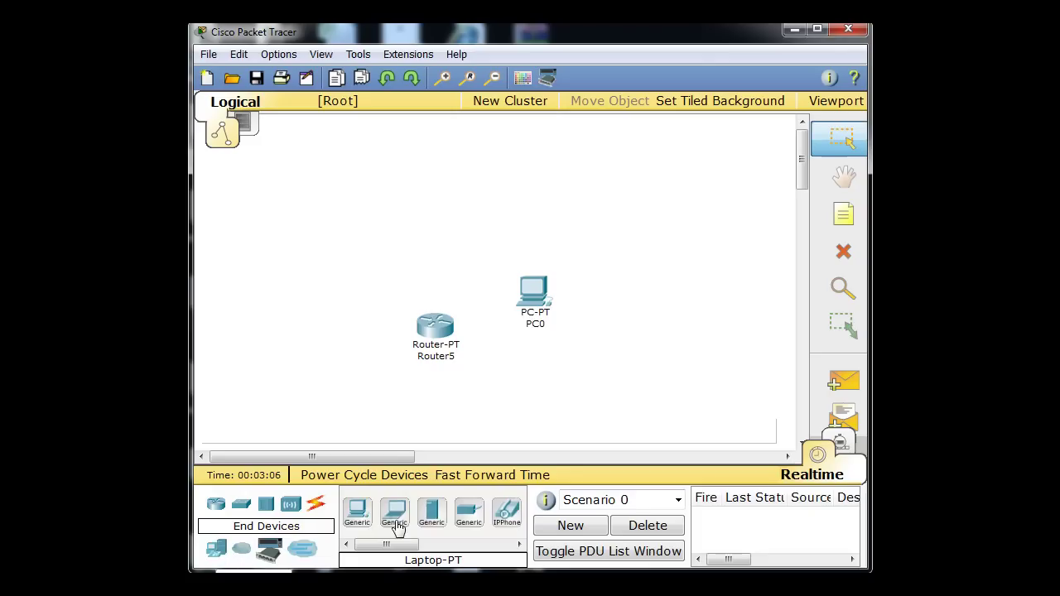
left_click(356, 513)
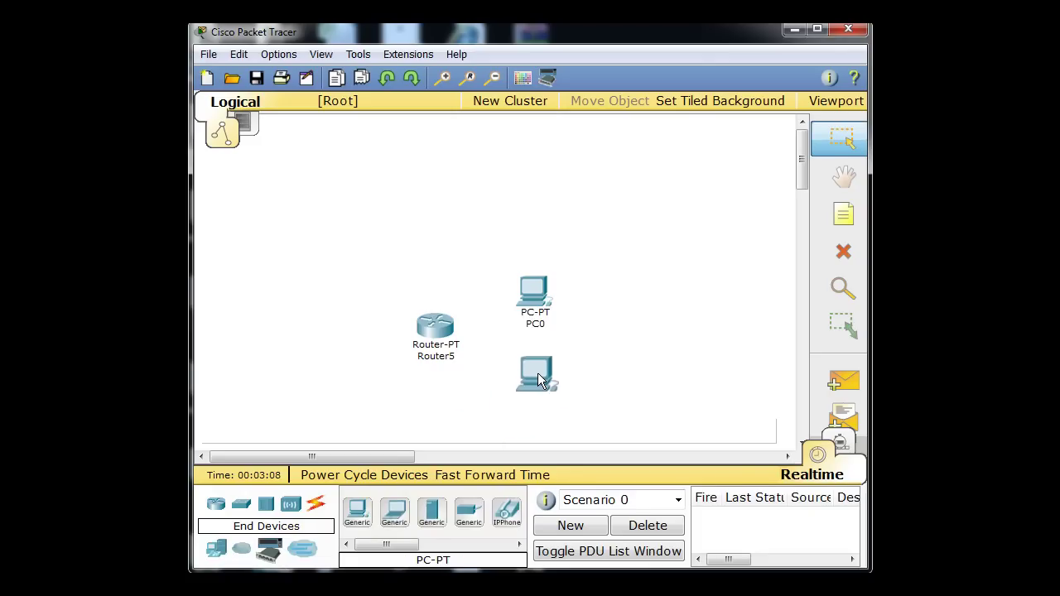
left_click(535, 373)
left_click_drag(534, 302, 527, 290)
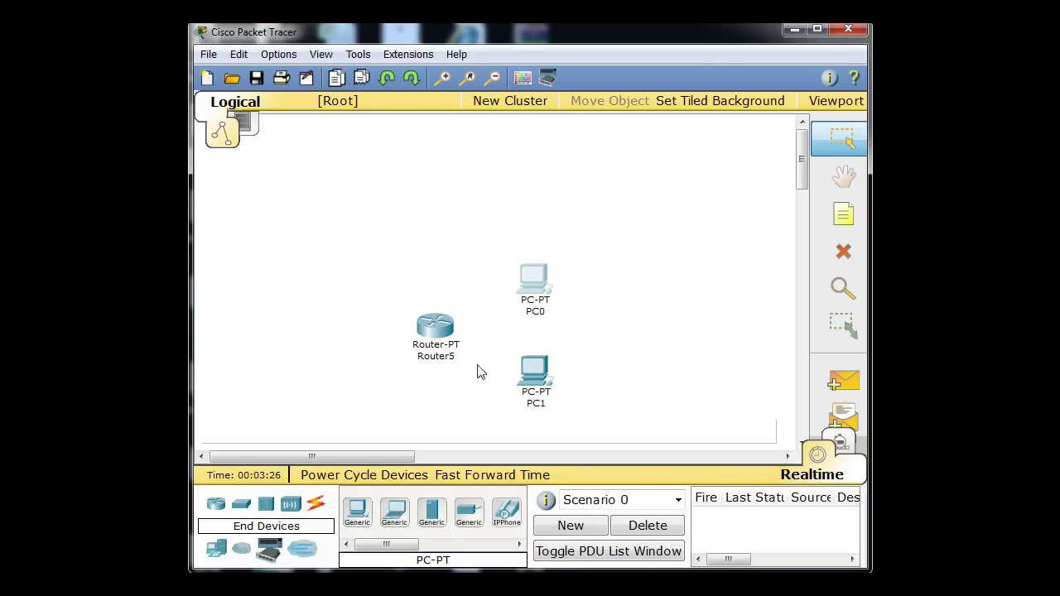
left_click(315, 504)
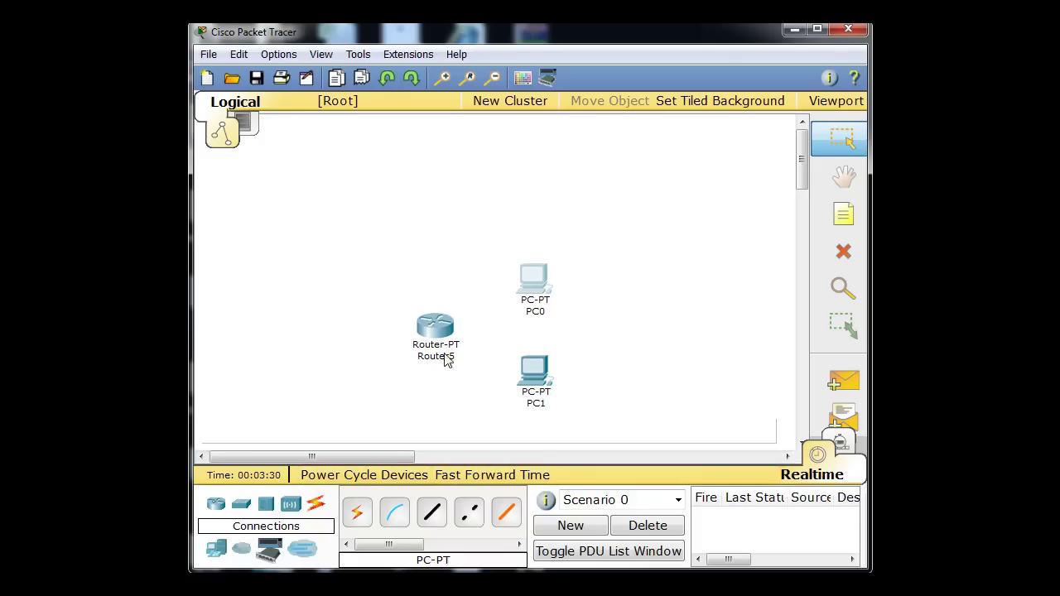
- Connect PC1's FastEthernet port to Router5 FastEthernet0/0 with a copper cross-over cable
left_click(468, 520)
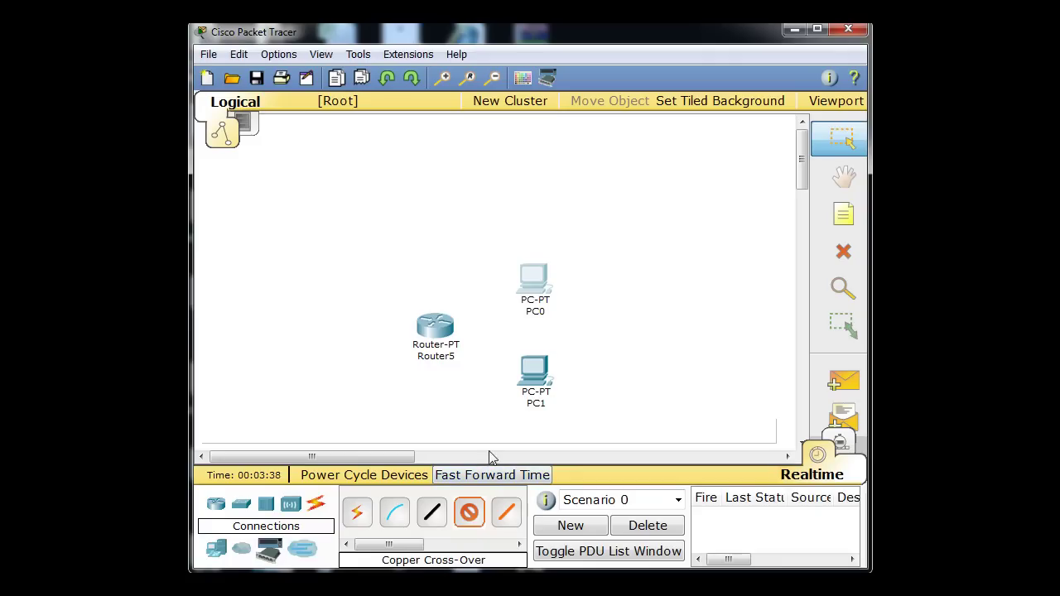
left_click(534, 370)
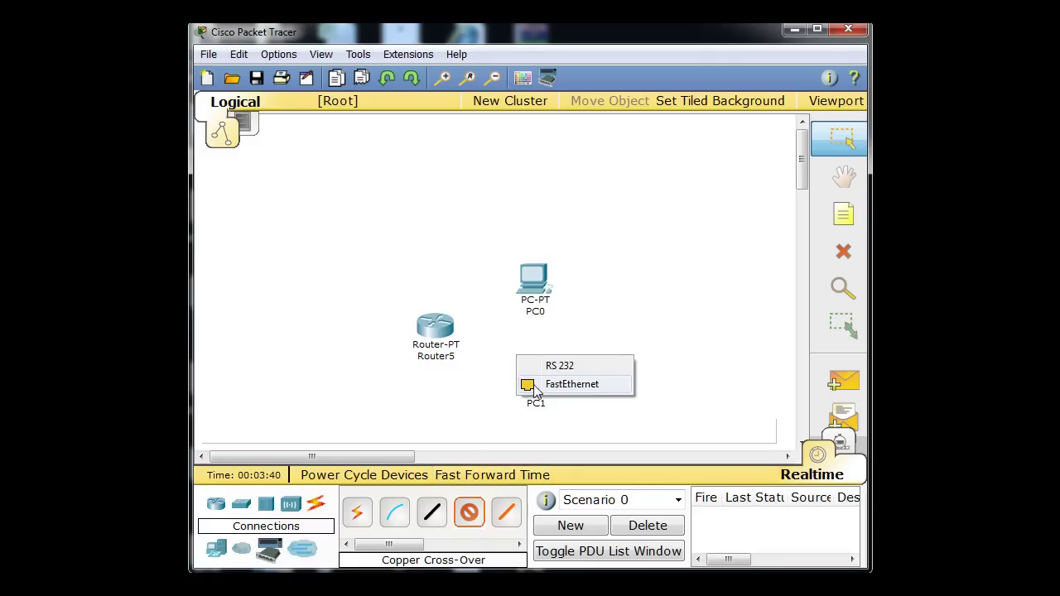
left_click(535, 385)
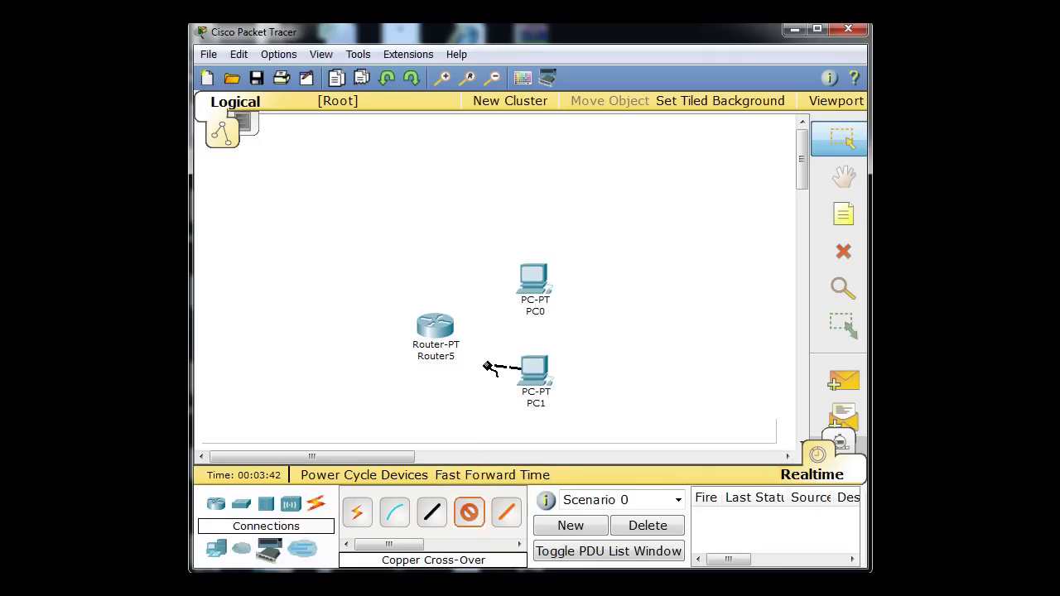
left_click(439, 331)
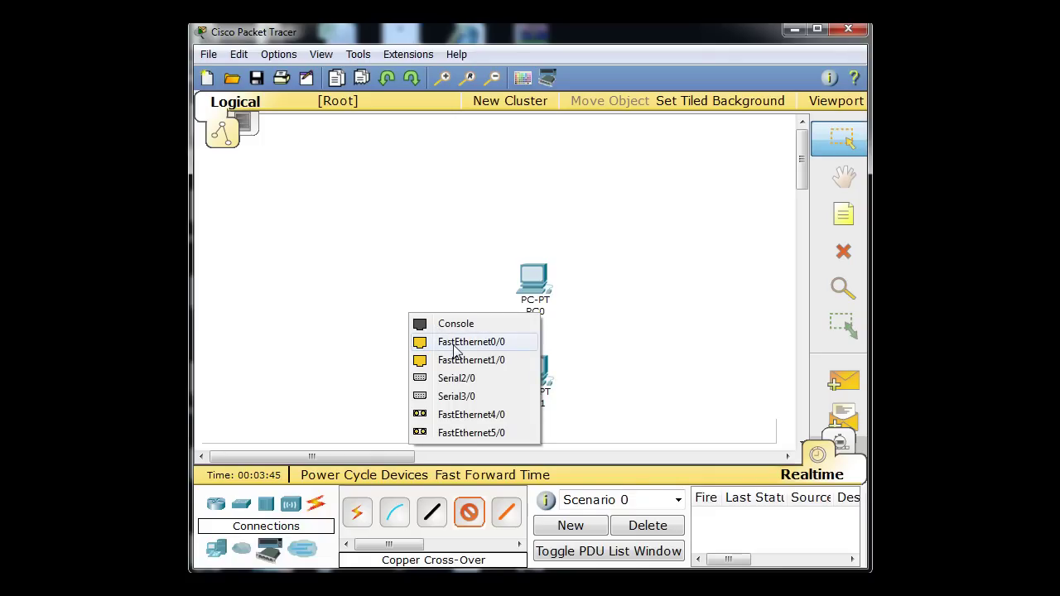
left_click(455, 348)
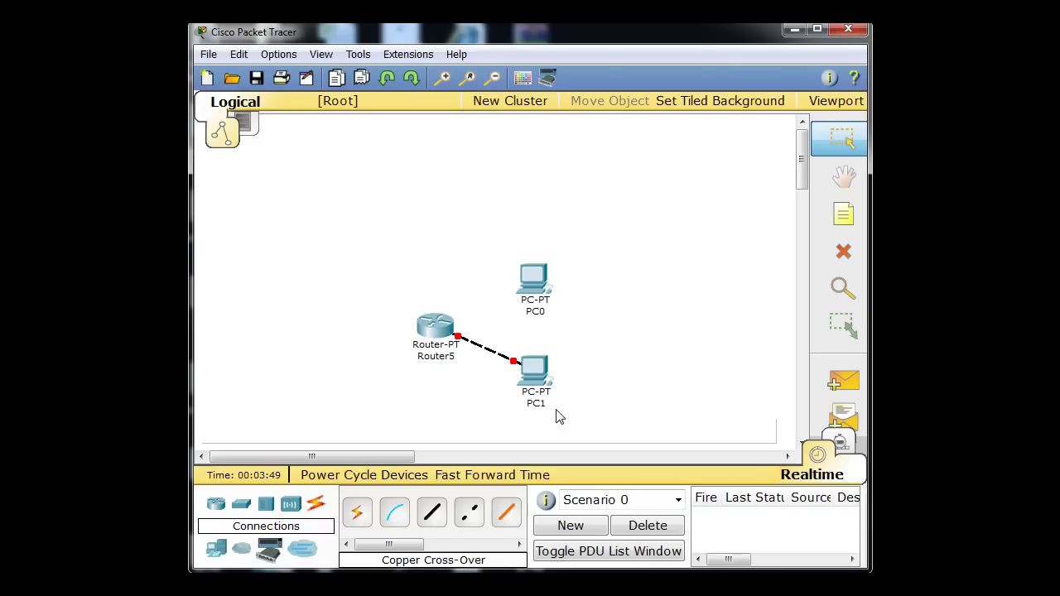
- Connect PC0's FastEthernet port to Router5 FastEthernet1/0 with a copper cross-over cable
mouse_move(427, 338)
left_click(471, 515)
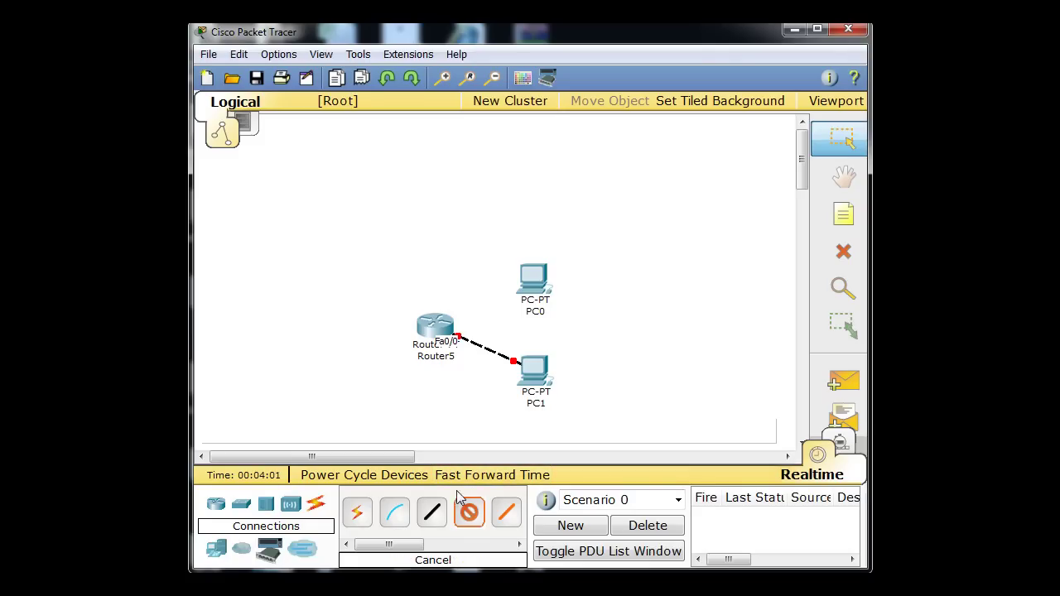
left_click(530, 282)
left_click(548, 290)
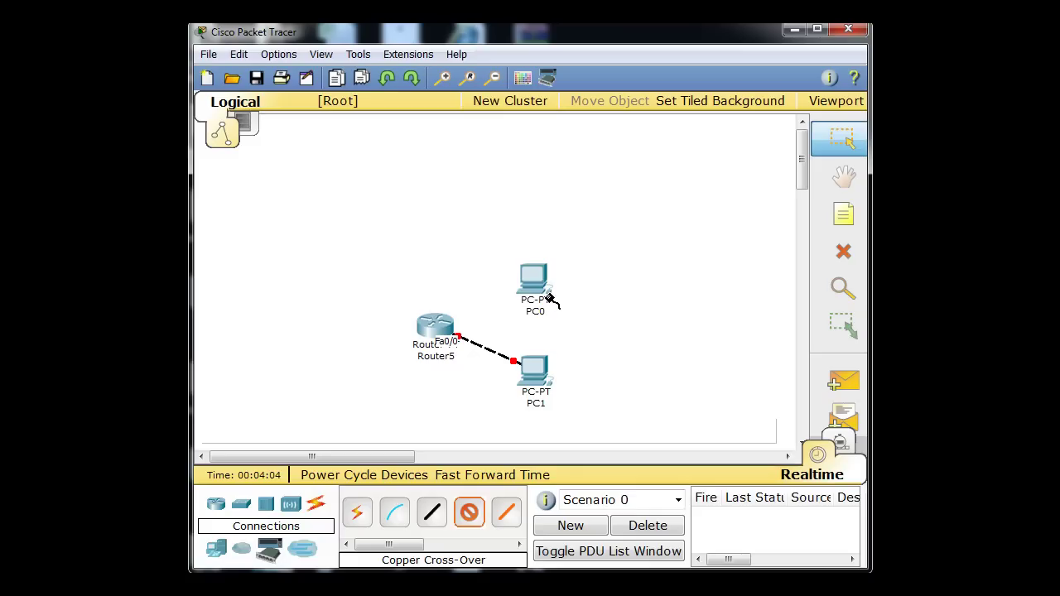
left_click(444, 325)
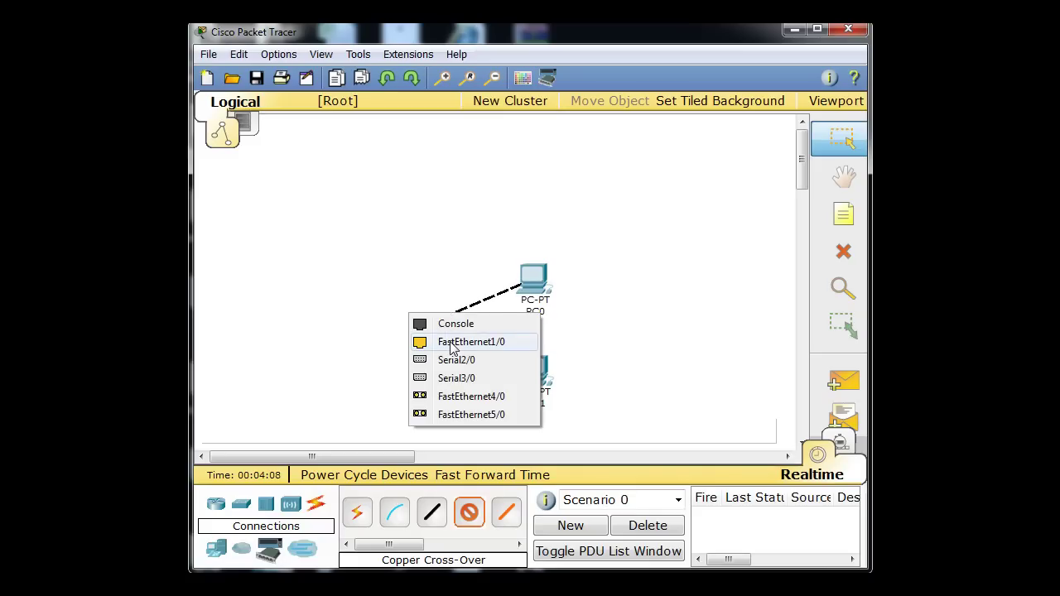
left_click(452, 346)
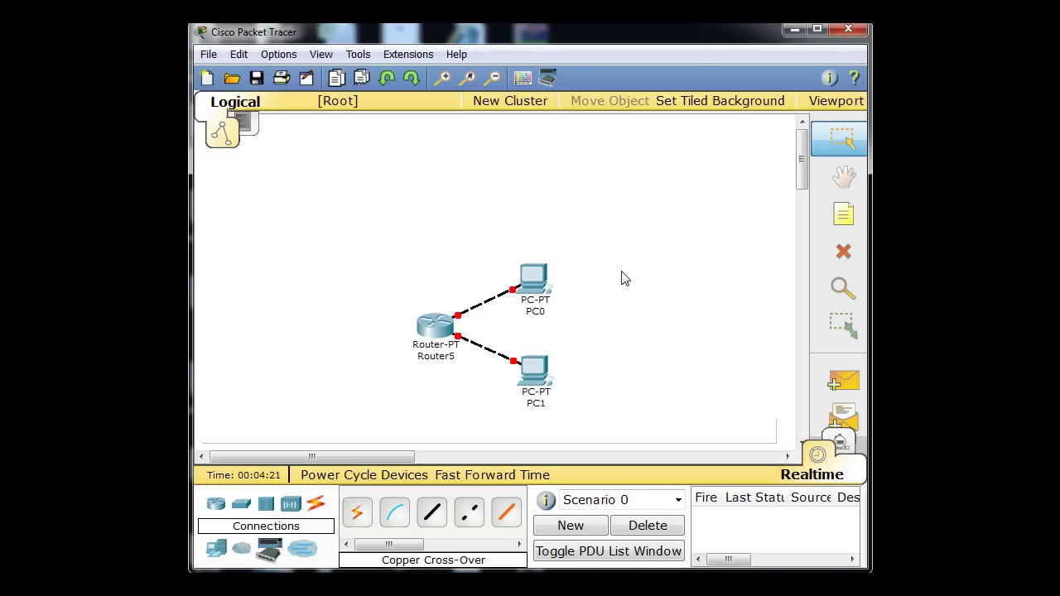
- Rename PC1's label to 192.168.1.100
left_click(538, 405)
left_click_drag(539, 405, 500, 406)
type("192.168")
type(".1.1")
type("00")
left_click(635, 414)
- Rename PC0's label to 192.168.5.100
left_click(536, 312)
type("1")
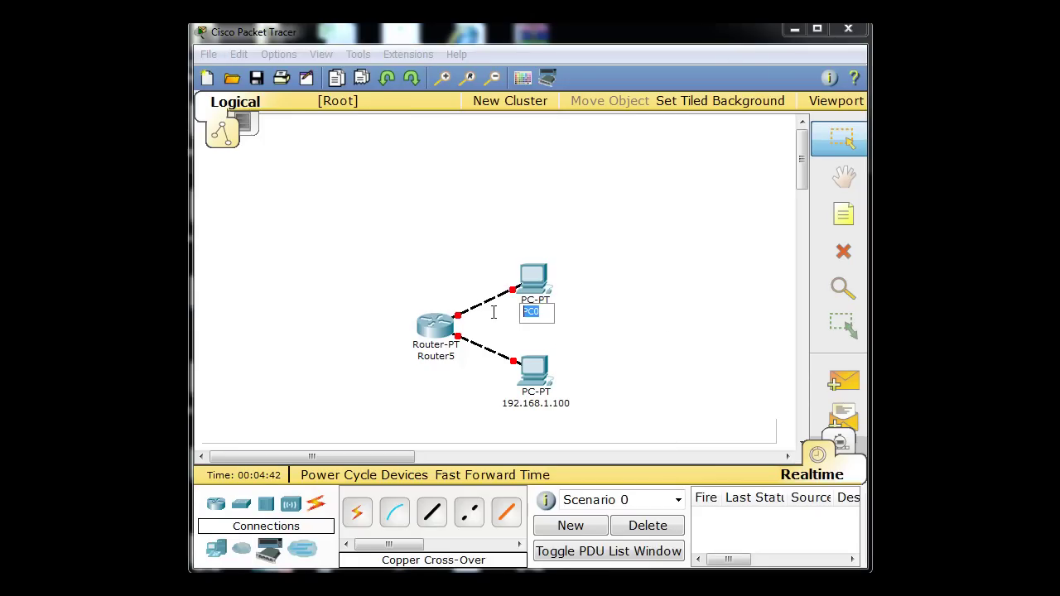
type("92.168")
type(".")
type("5.")
type("100")
left_click(637, 364)
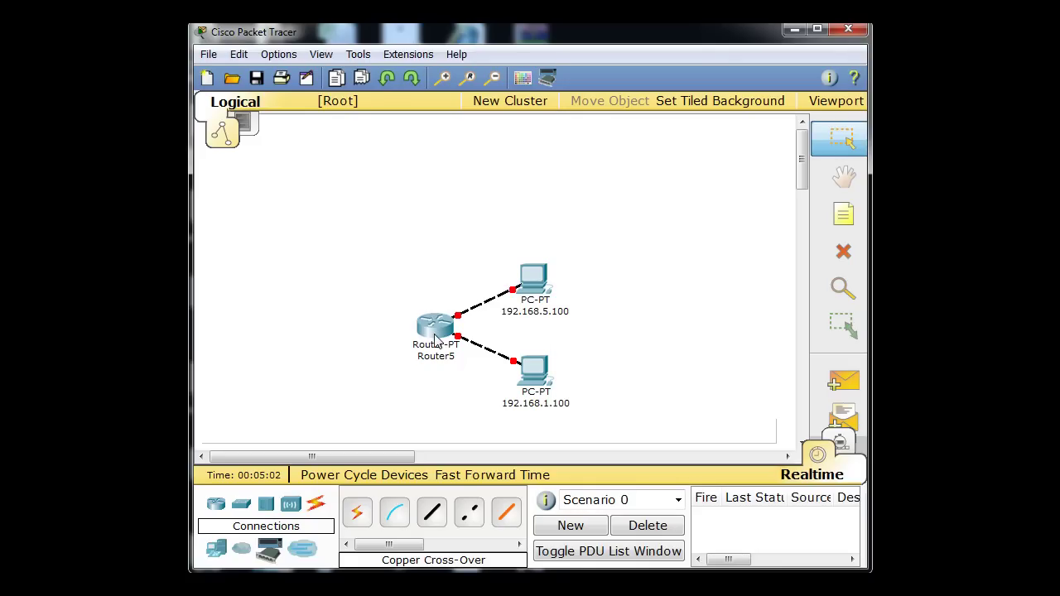
mouse_move(435, 338)
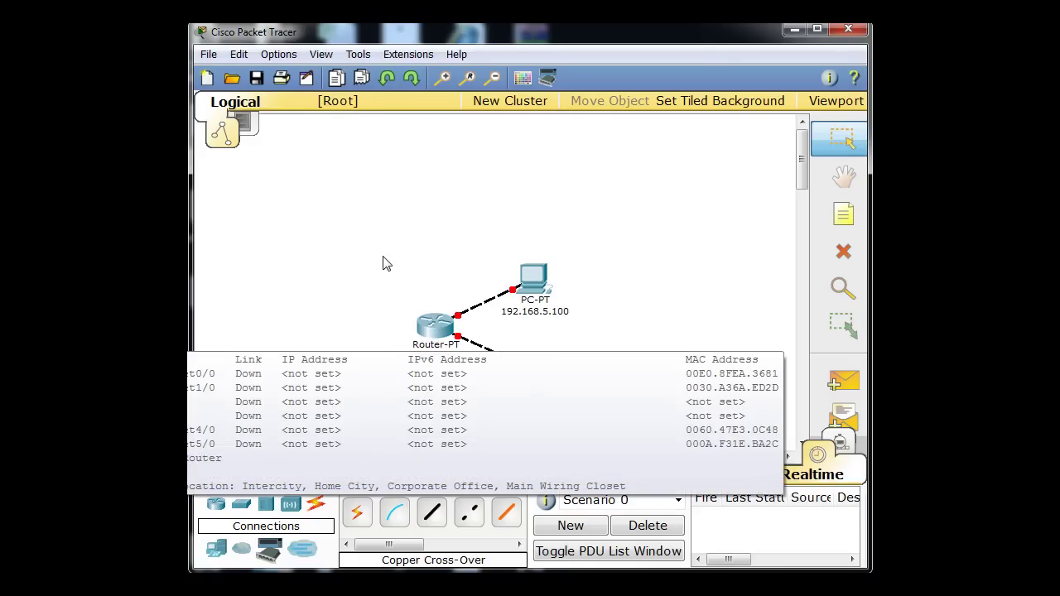
- Open Router5's device window and show its Config tab
left_click(435, 331)
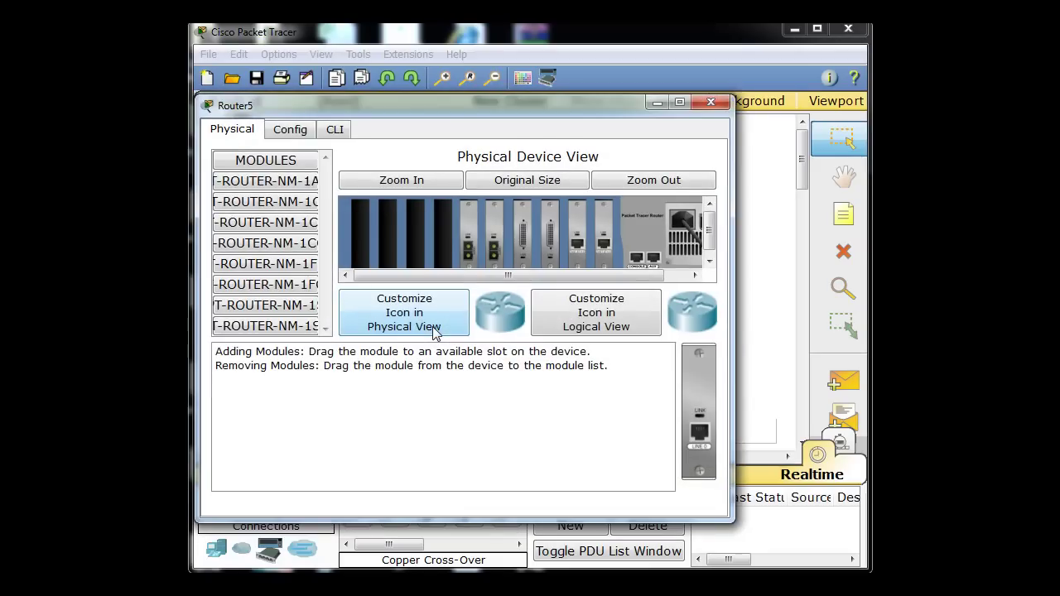
left_click_drag(478, 101, 529, 66)
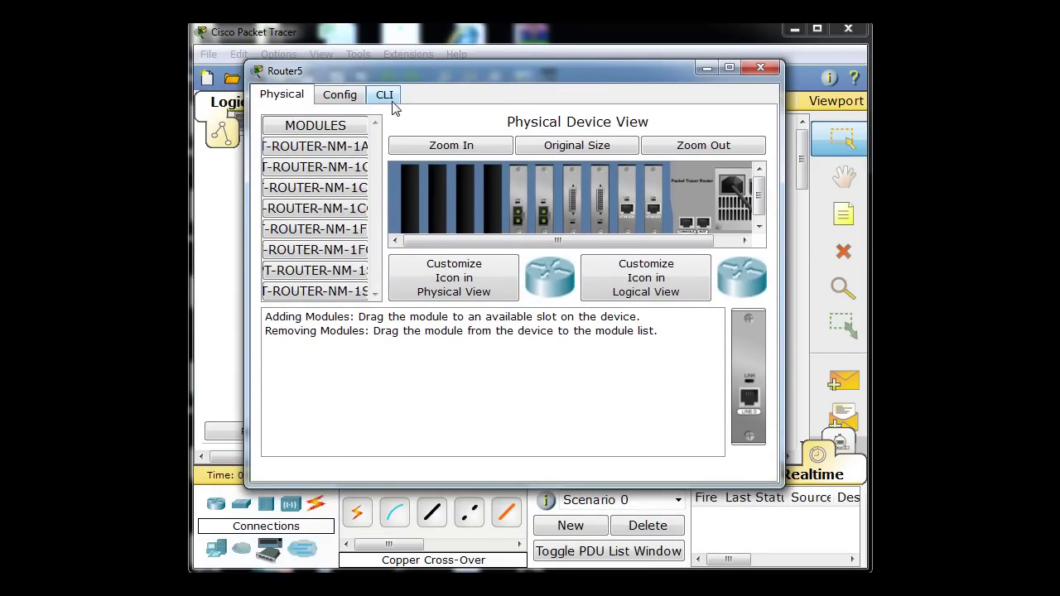
left_click(346, 101)
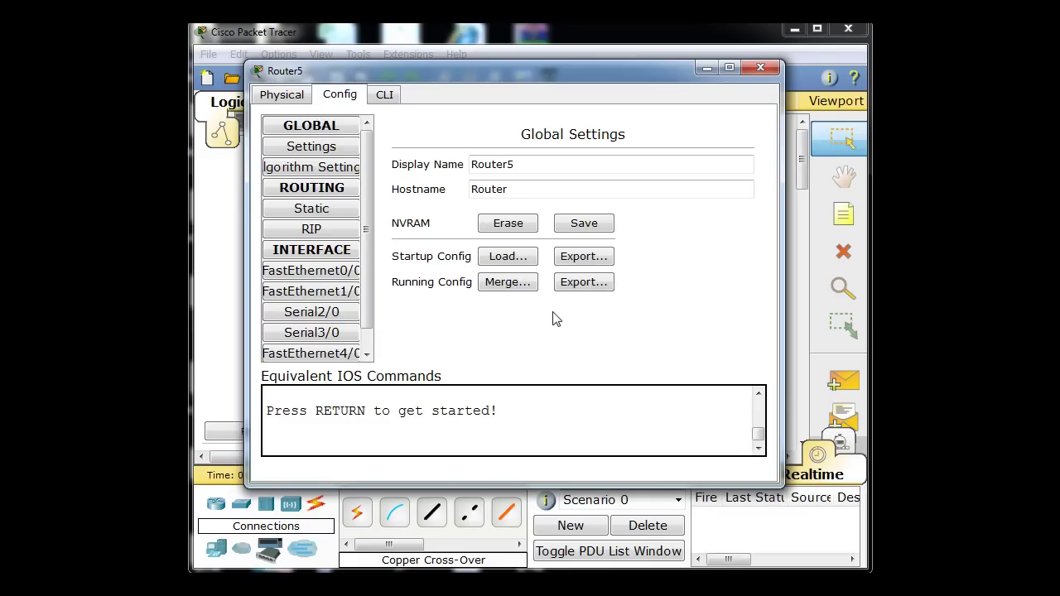
- Give FastEthernet0/0 IP 192.168.1.1, mask 255.255.255.0, and turn the port on
left_click(298, 276)
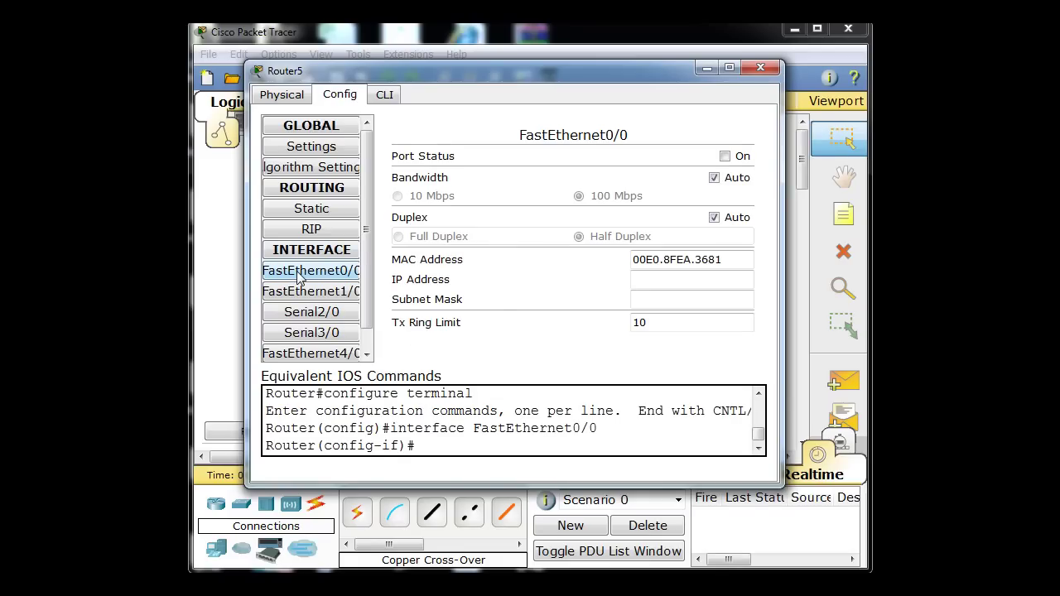
left_click(644, 281)
type("192.168.1.1")
left_click(318, 280)
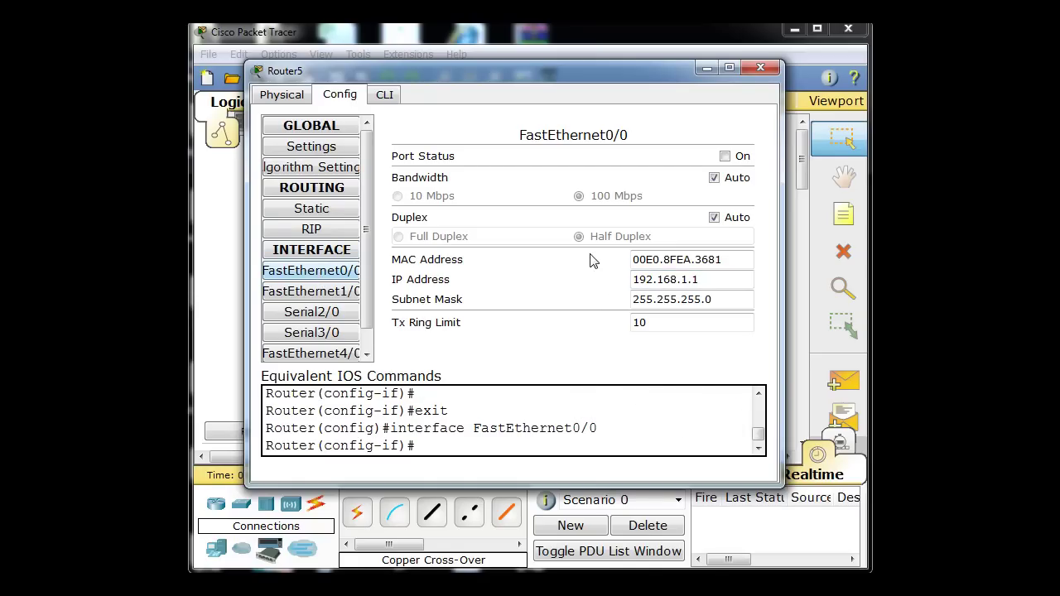
left_click(726, 156)
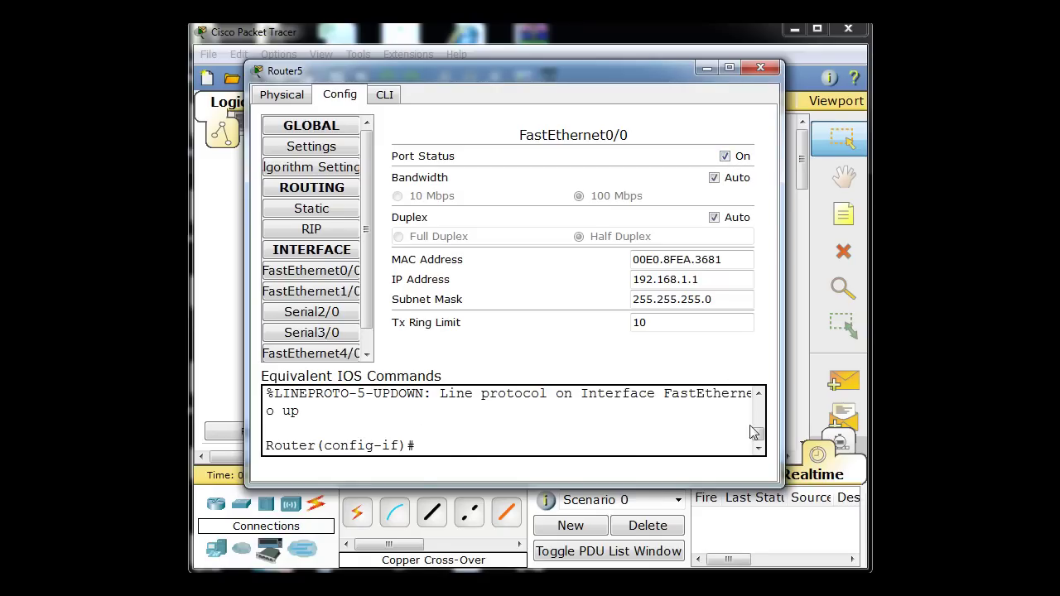
scroll(760, 445, "up", 5)
scroll(760, 445, "down", 5)
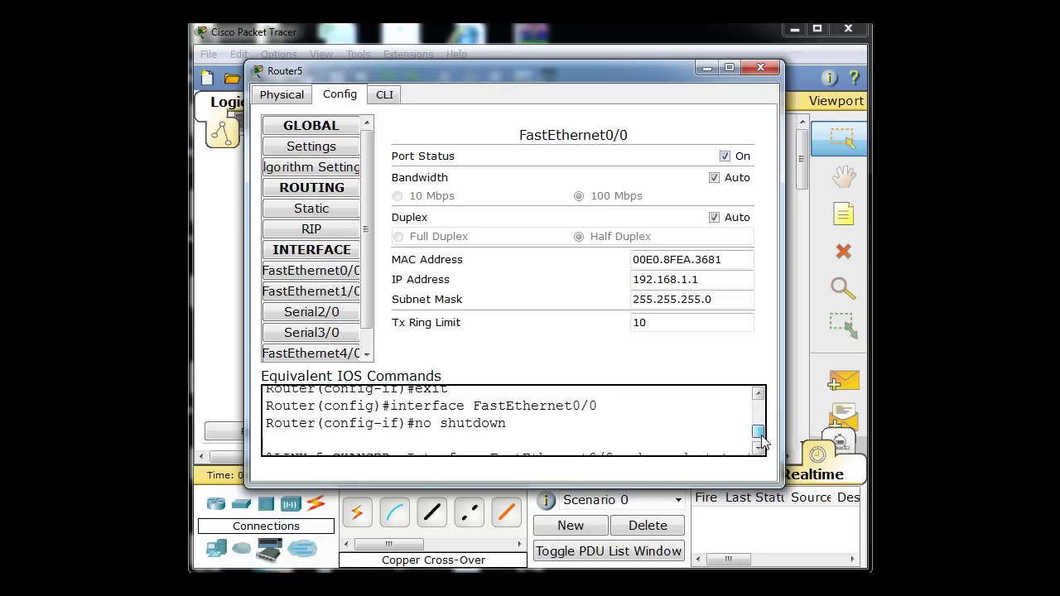
scroll(761, 445, "up", 10)
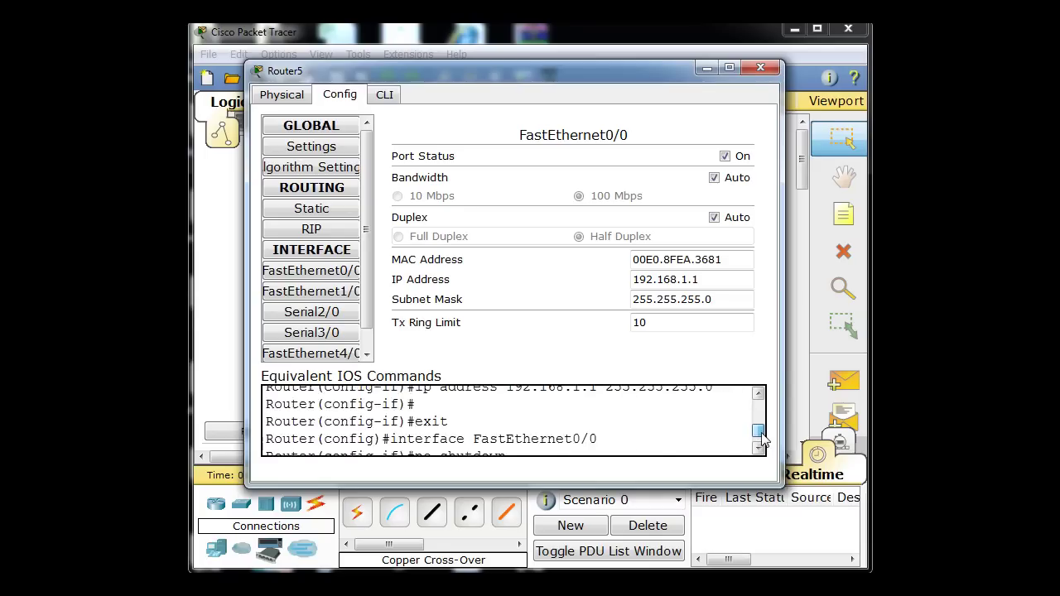
scroll(760, 443, "down", 3)
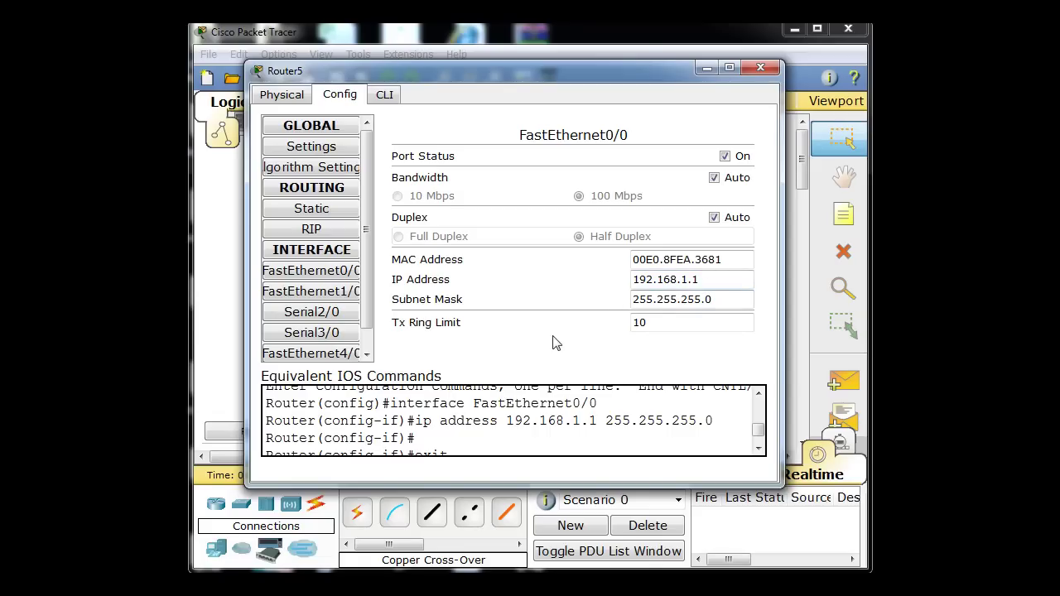
- Give FastEthernet1/0 IP 192.168.5.1, mask 255.255.255.0, turn it on, and close Router5
left_click(308, 297)
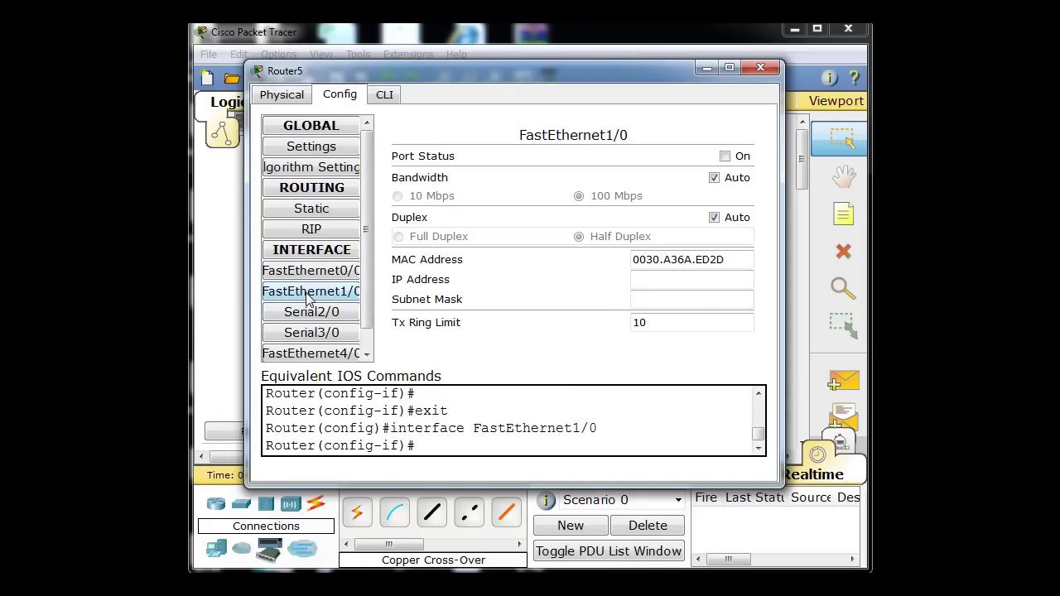
left_click(649, 279)
type("192.168.5.1")
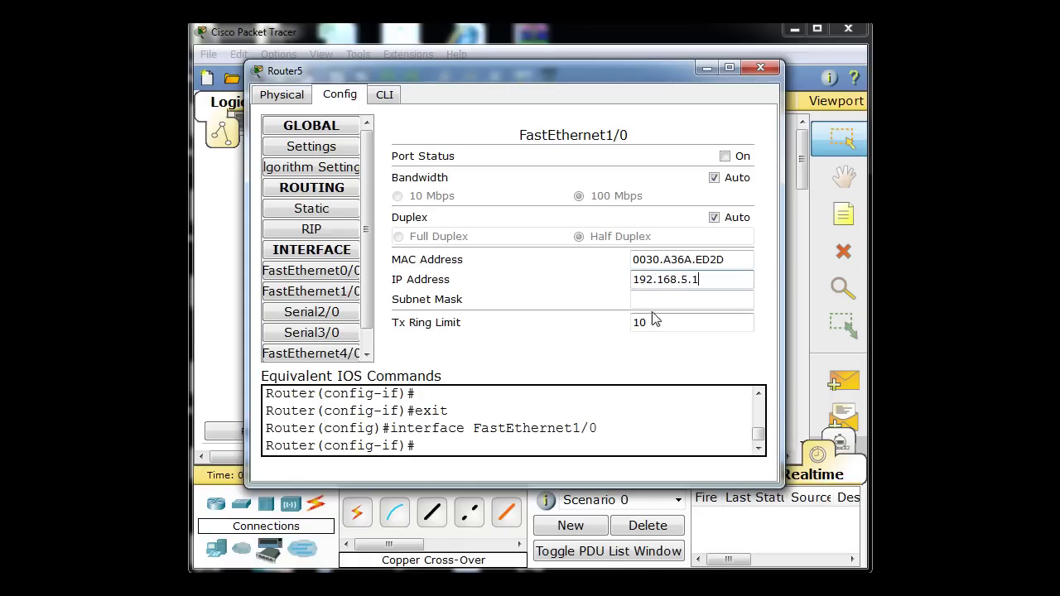
left_click(647, 299)
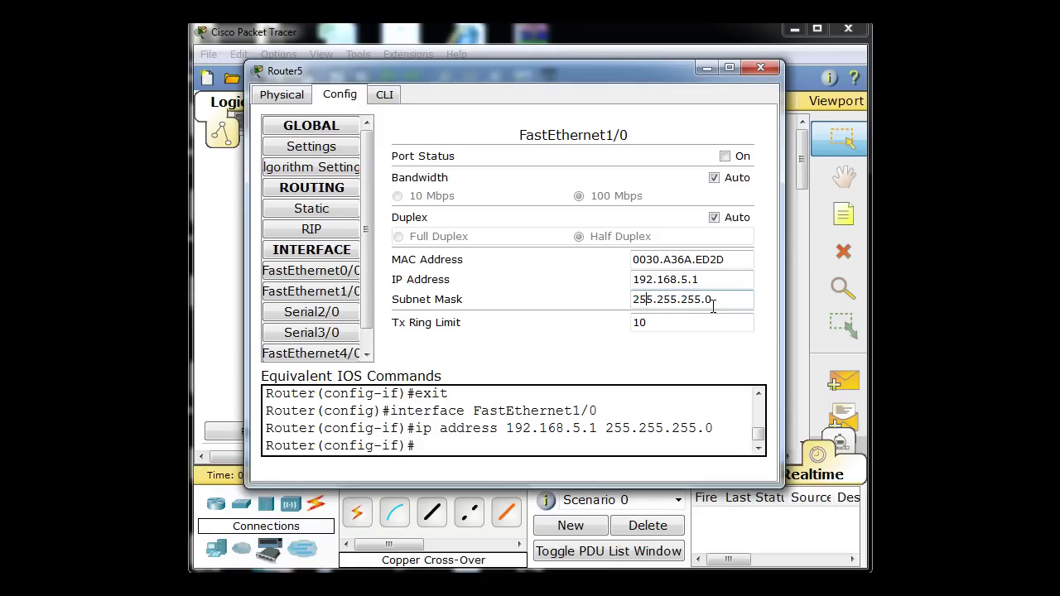
left_click(725, 156)
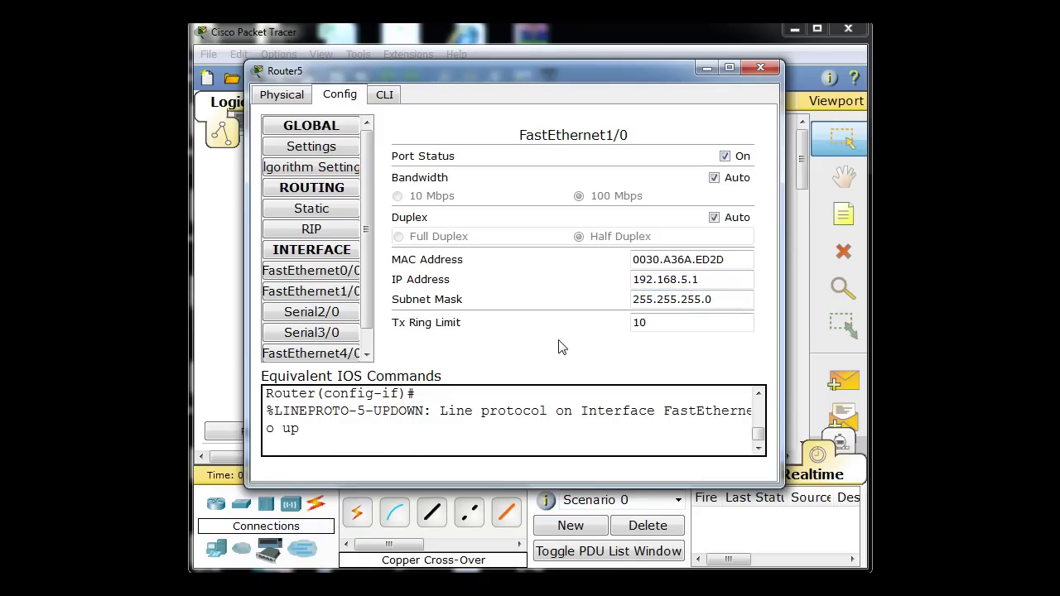
left_click(761, 69)
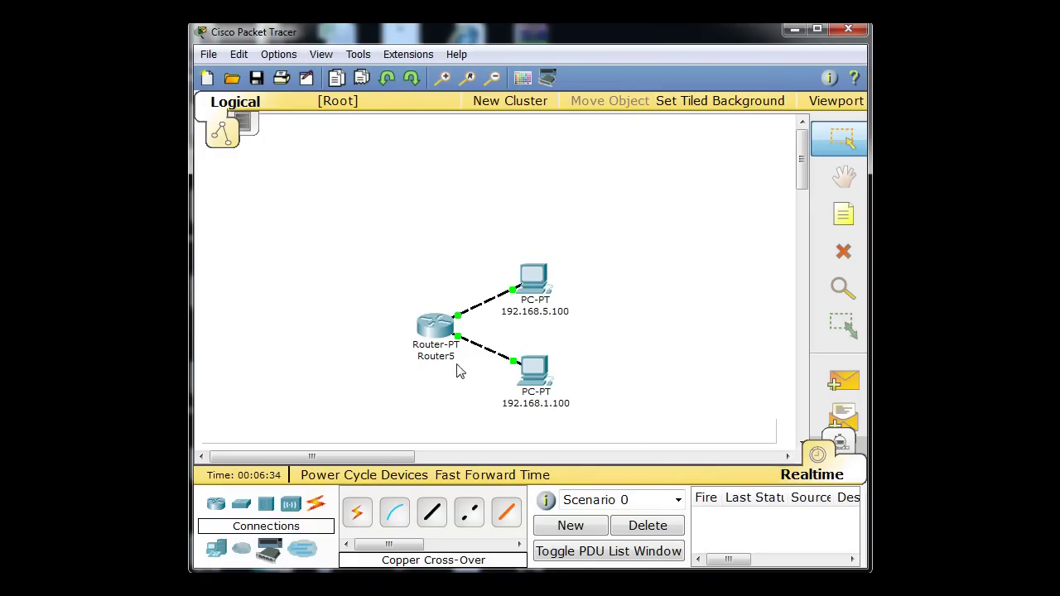
- Check the router and PC info, then open the lower 192.168.1.100 PC's window
mouse_move(435, 329)
mouse_move(540, 383)
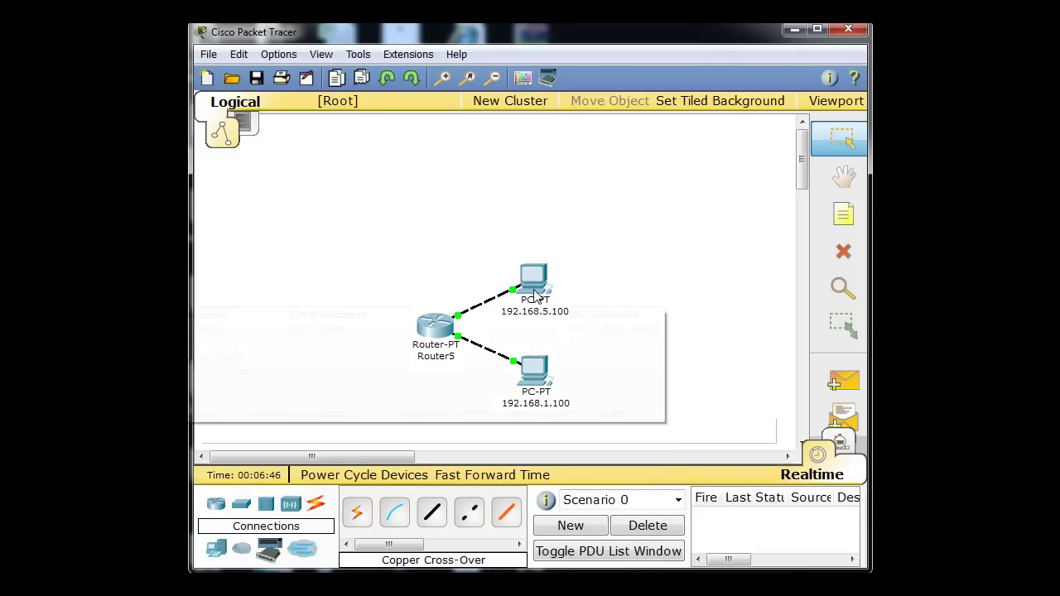
mouse_move(537, 294)
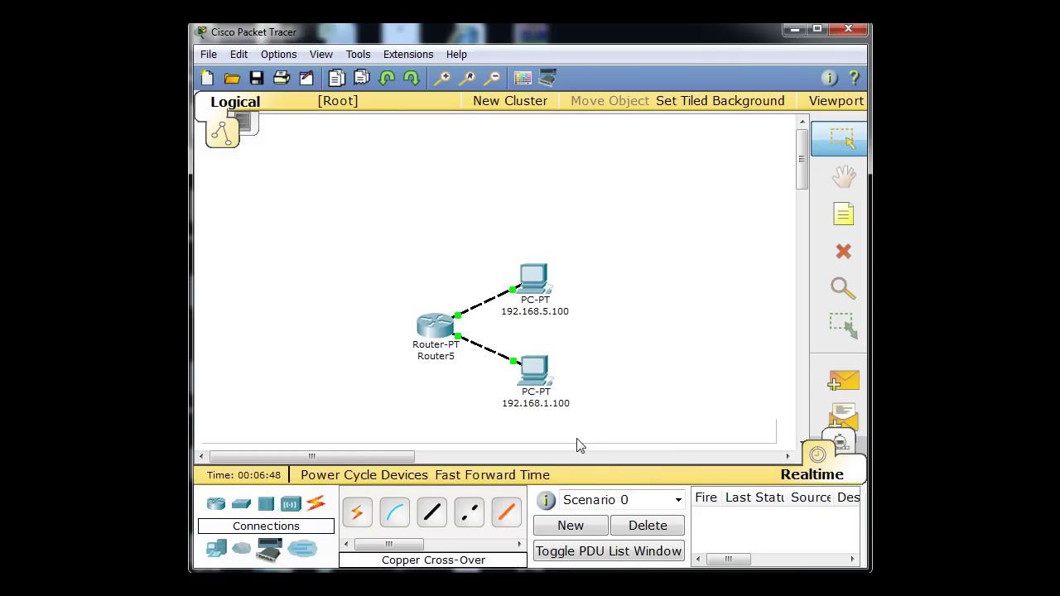
left_click(537, 377)
left_click_drag(558, 164, 562, 118)
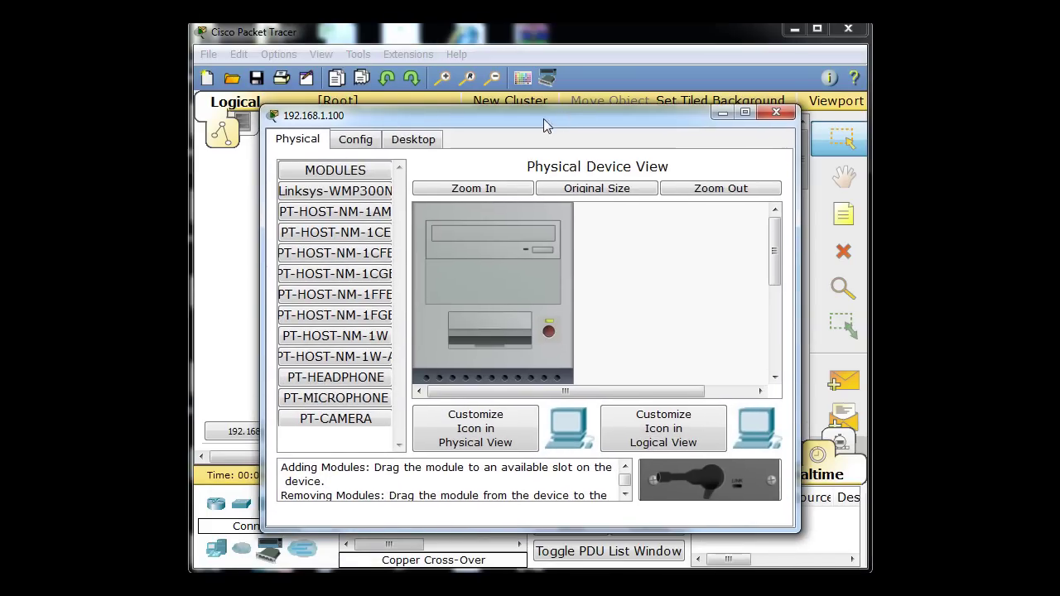
- In Desktop > IP Configuration, set IP 192.168.1.100 with subnet mask 255.255.255.0
left_click(357, 140)
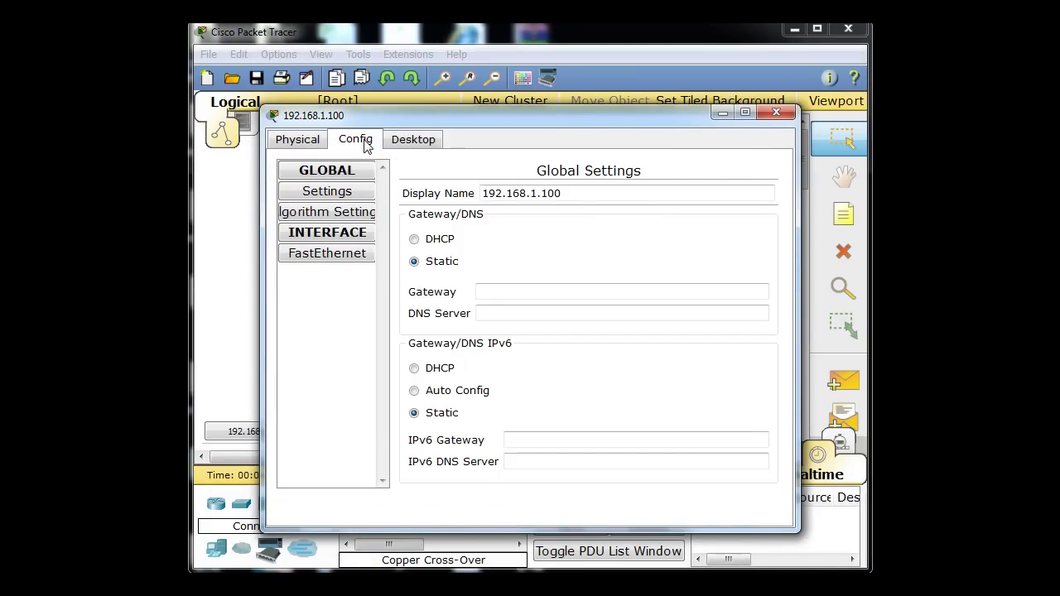
left_click(410, 142)
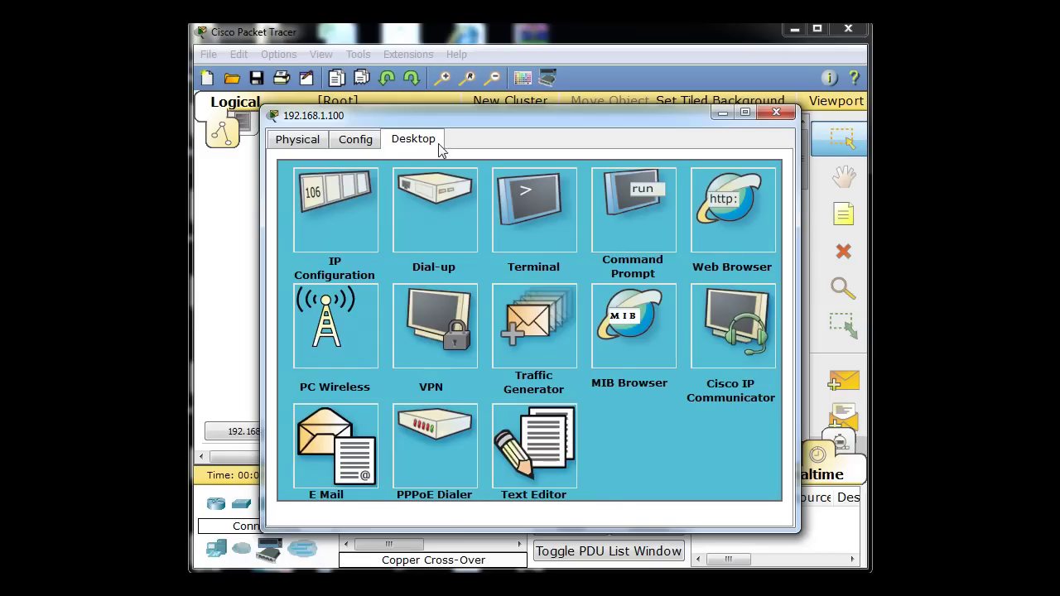
left_click(343, 194)
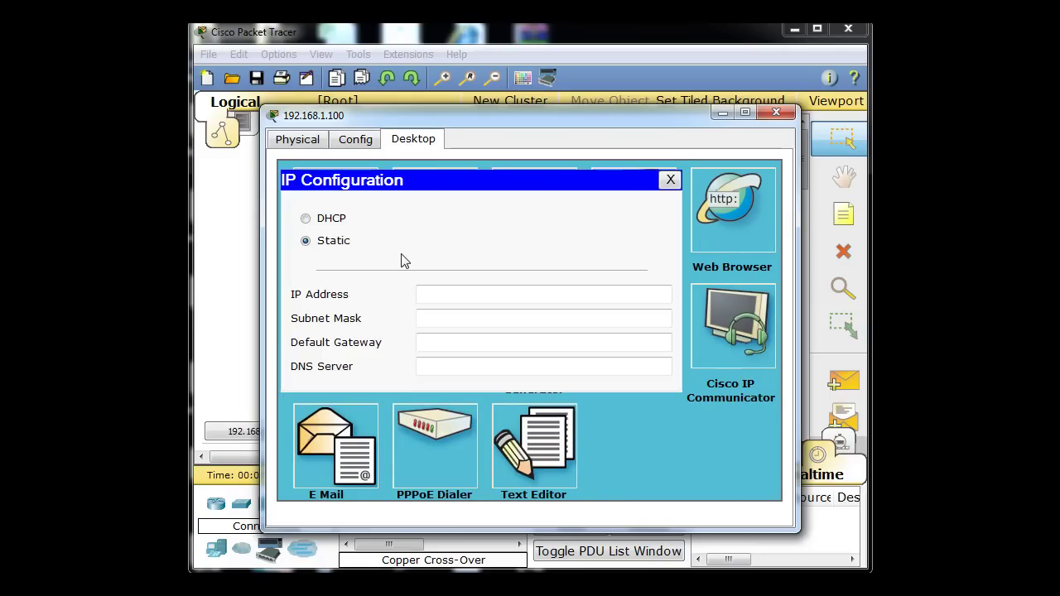
left_click(441, 296)
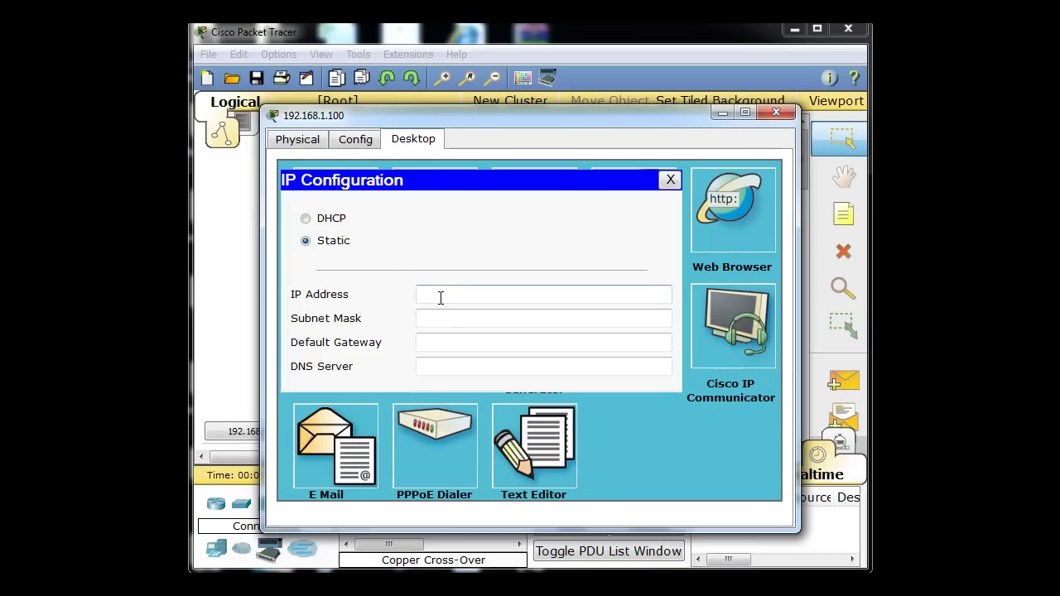
type("192.168.1.100")
left_click(433, 320)
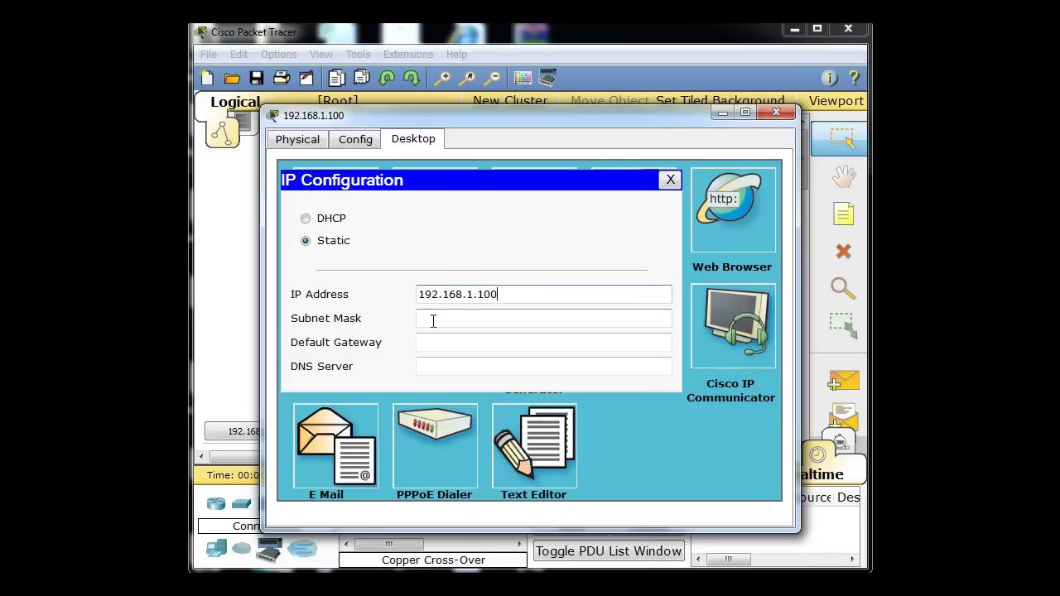
left_click(434, 321)
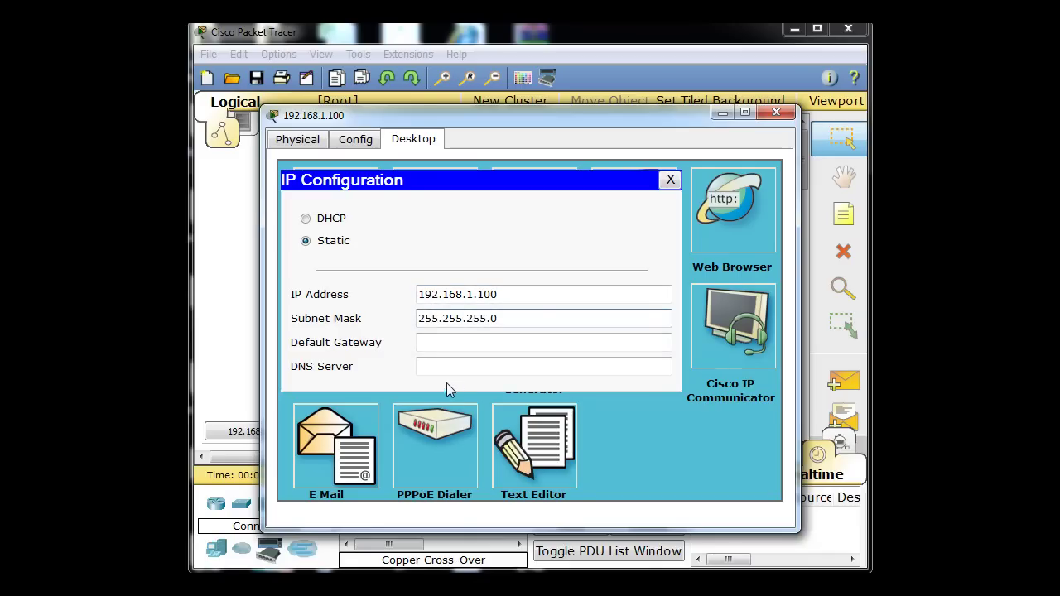
left_click(440, 341)
left_click(671, 179)
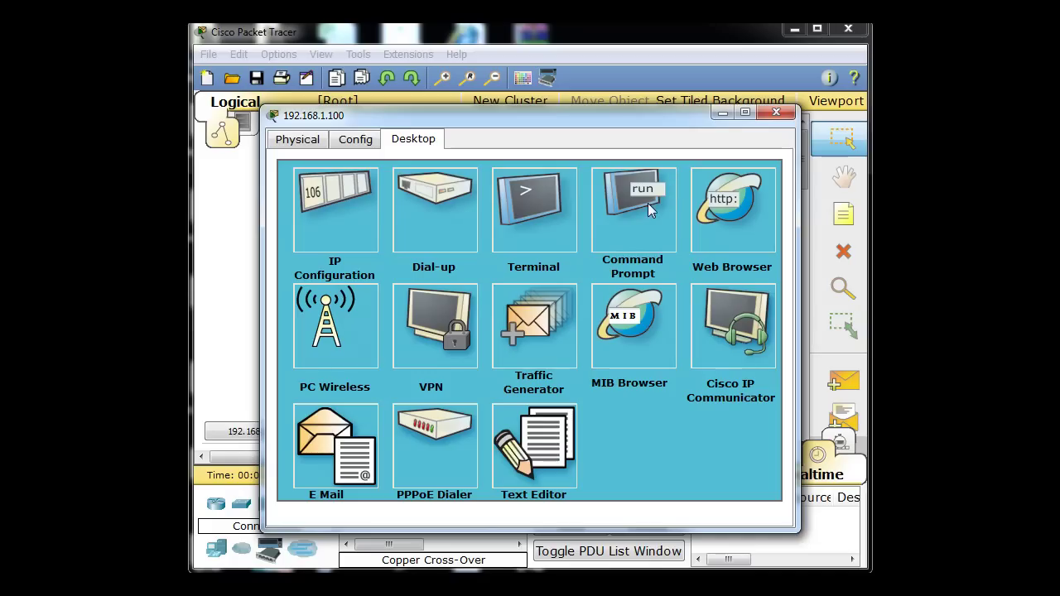
left_click(613, 210)
- Ping 192.168.1.1 from the PC, confirm 0% loss, and close the Command Prompt
type("ping 192.168.1.1")
key("Return")
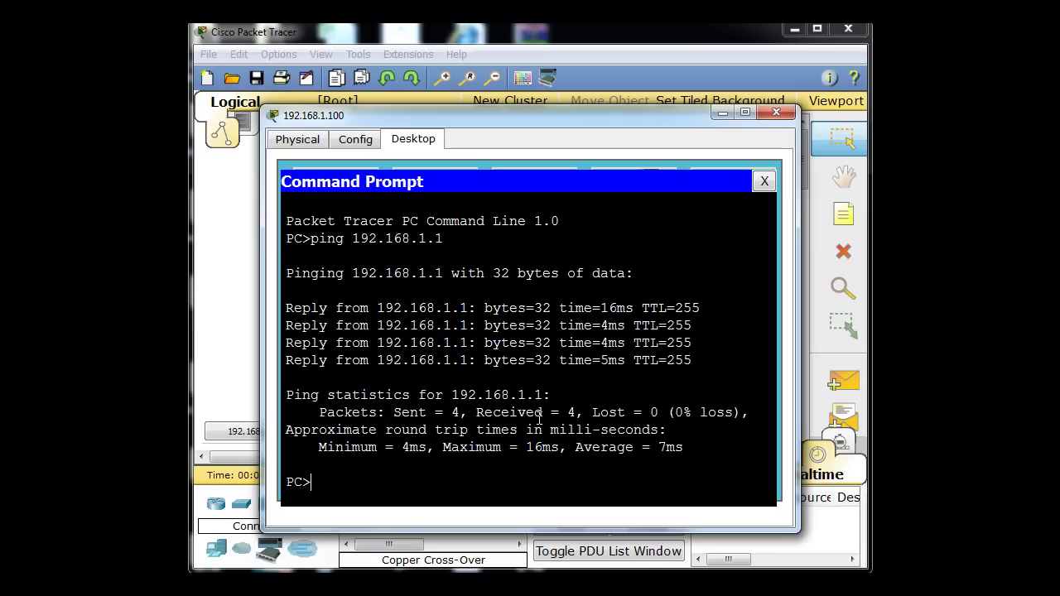
left_click(765, 185)
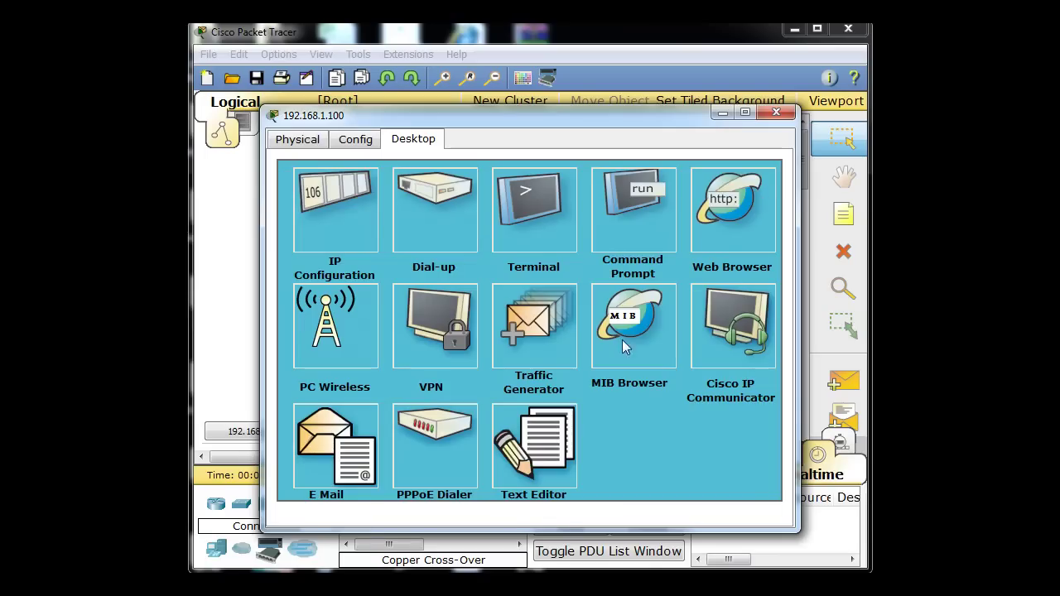
- Set the PC's default gateway to 192.168.1.1 in IP Configuration
left_click(317, 203)
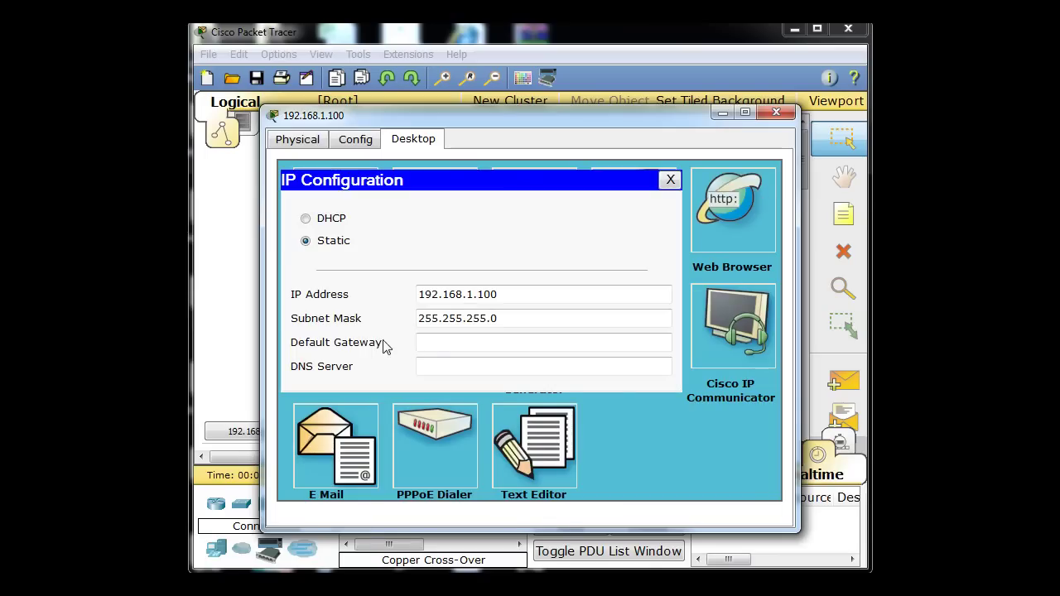
left_click(448, 343)
left_click(449, 344)
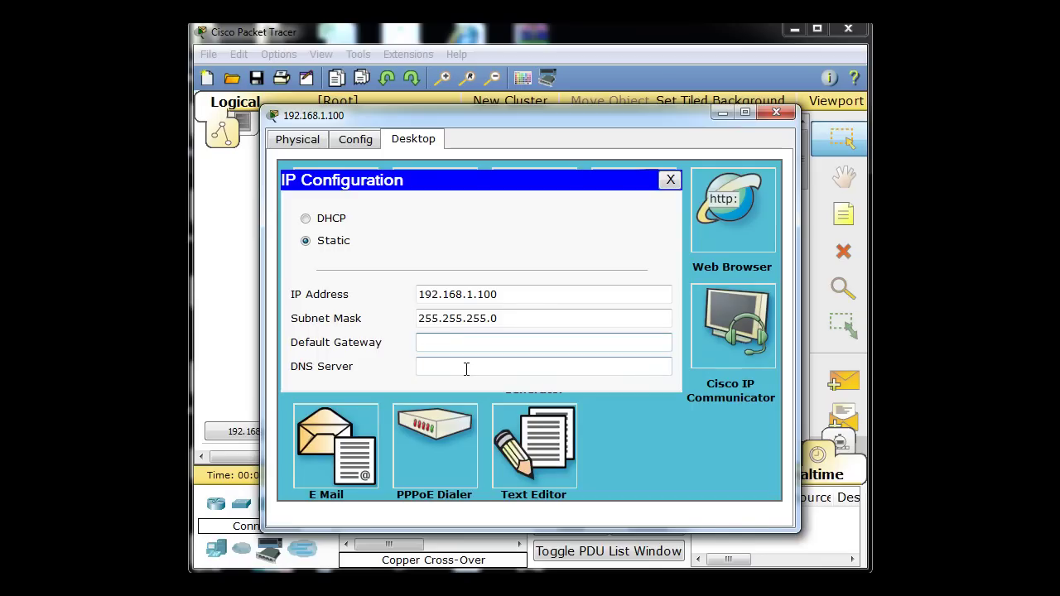
type("192.168.1.1")
key("Tab")
left_click(497, 347)
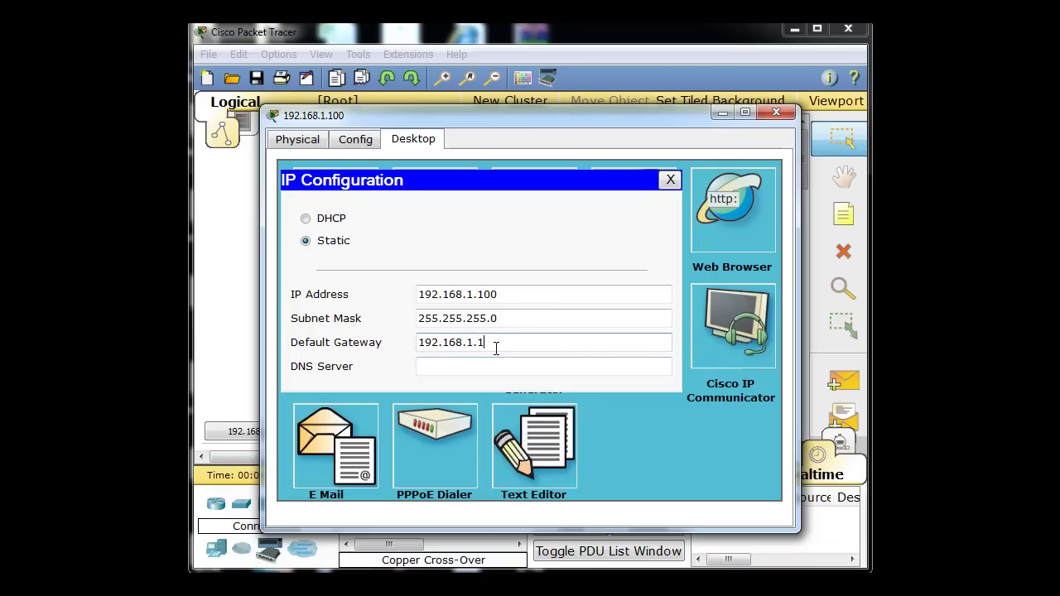
- Set the DNS server to 192.168.1.1 and close IP Configuration
left_click(470, 371)
type("192")
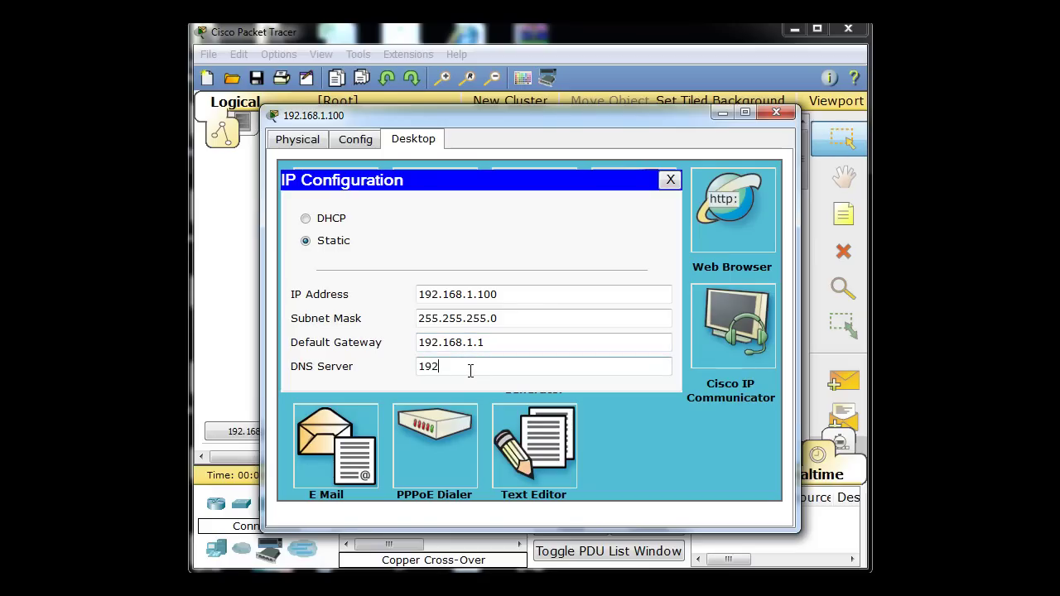
type(".168.1.1")
left_click(507, 336)
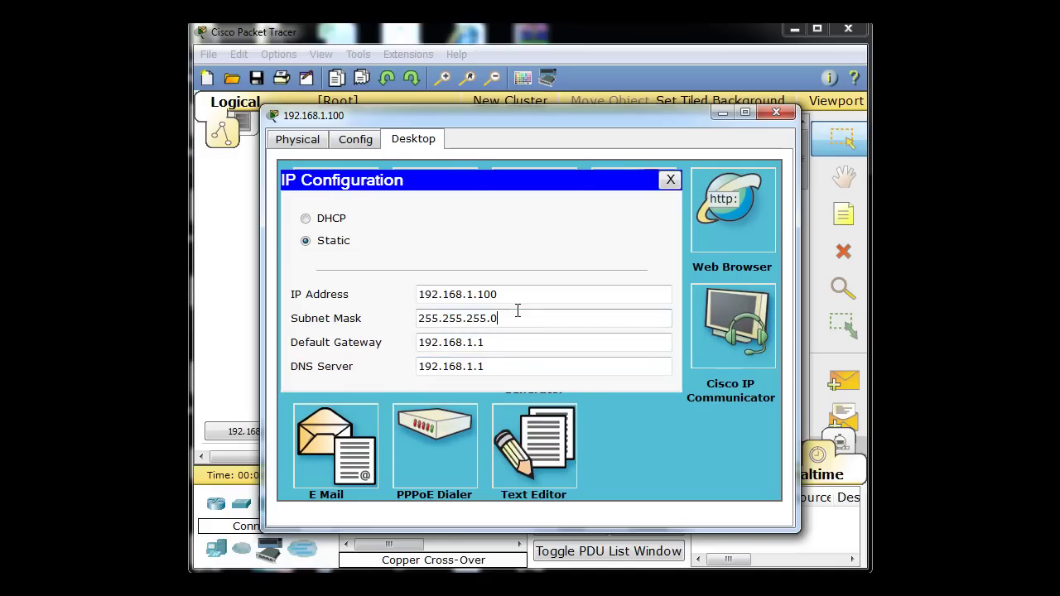
left_click(507, 294)
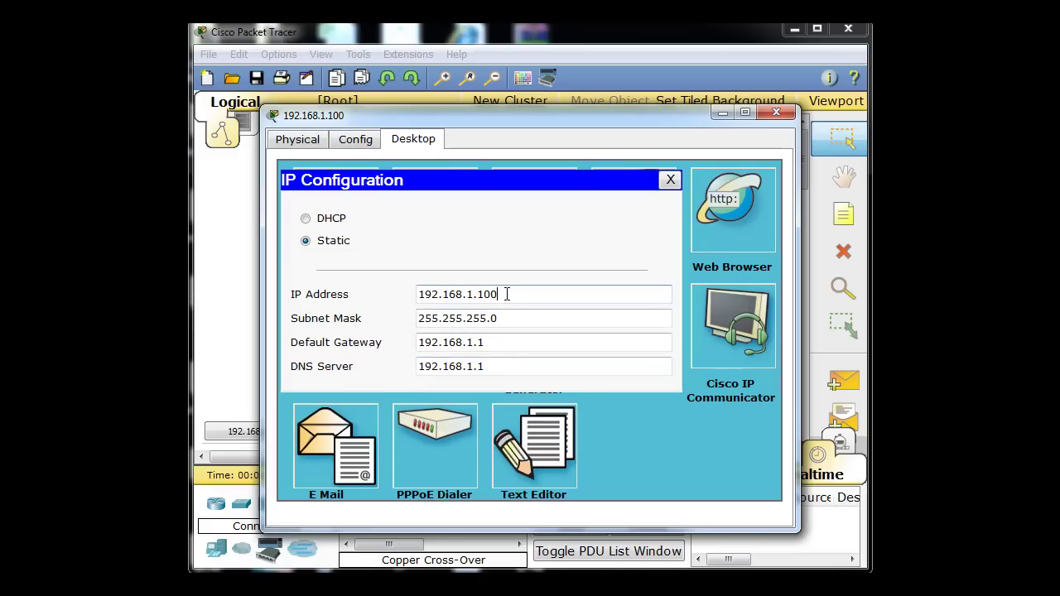
left_click(671, 181)
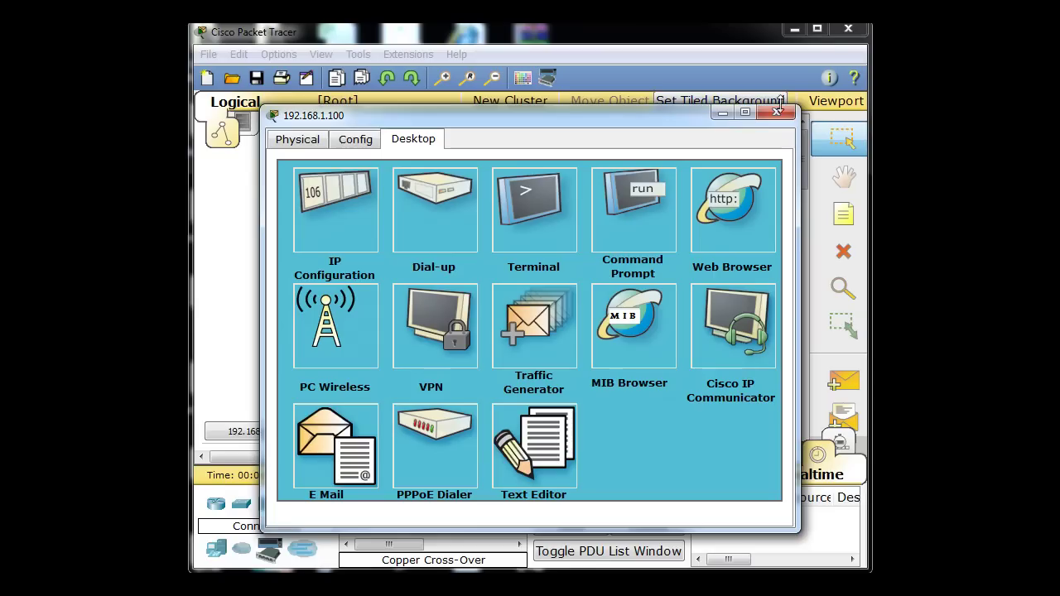
- Ping 192.168.1.1 again from the 192.168.1.100 PC for 4 of 4 replies, then close its windows
left_click(621, 213)
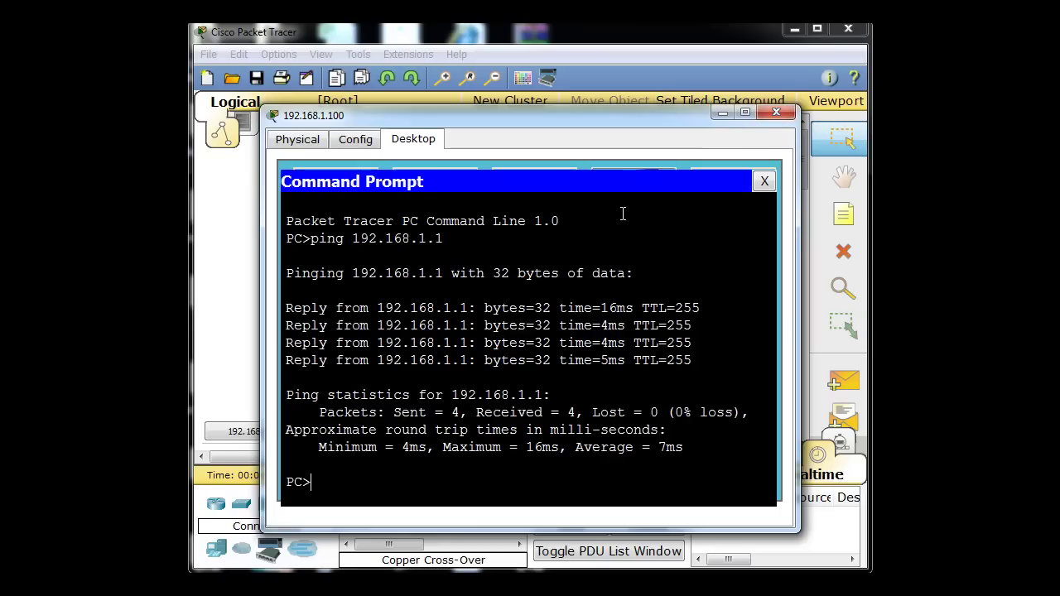
type("ping 192.168.1.1")
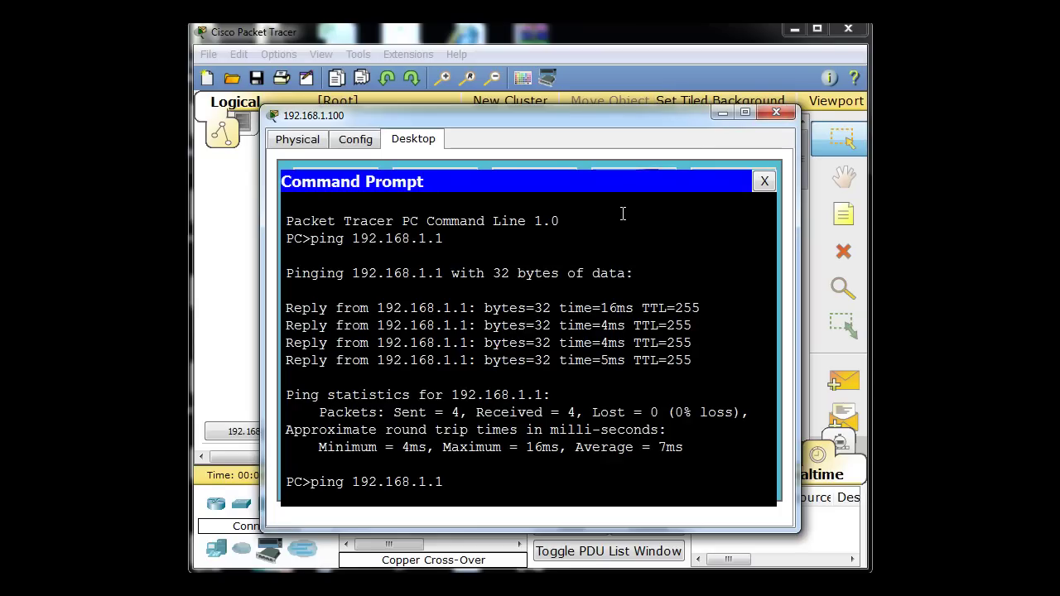
key("Return")
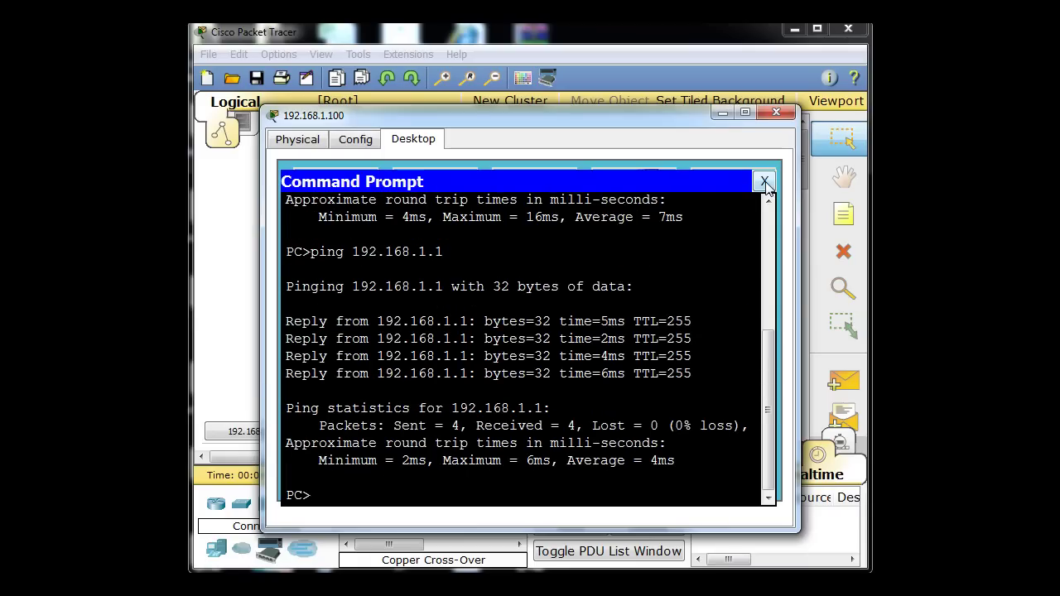
left_click(765, 181)
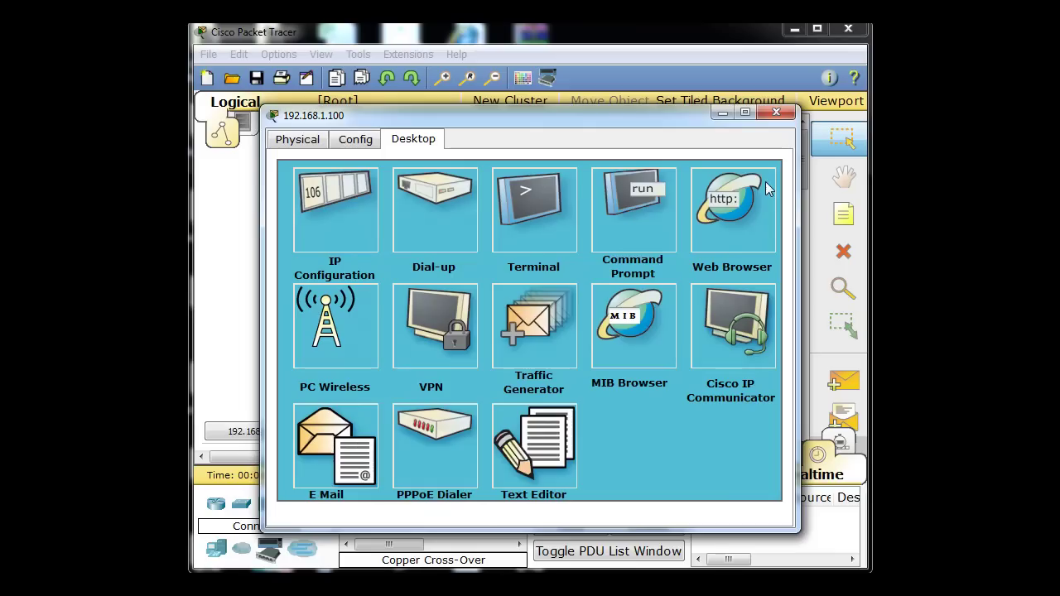
left_click(776, 112)
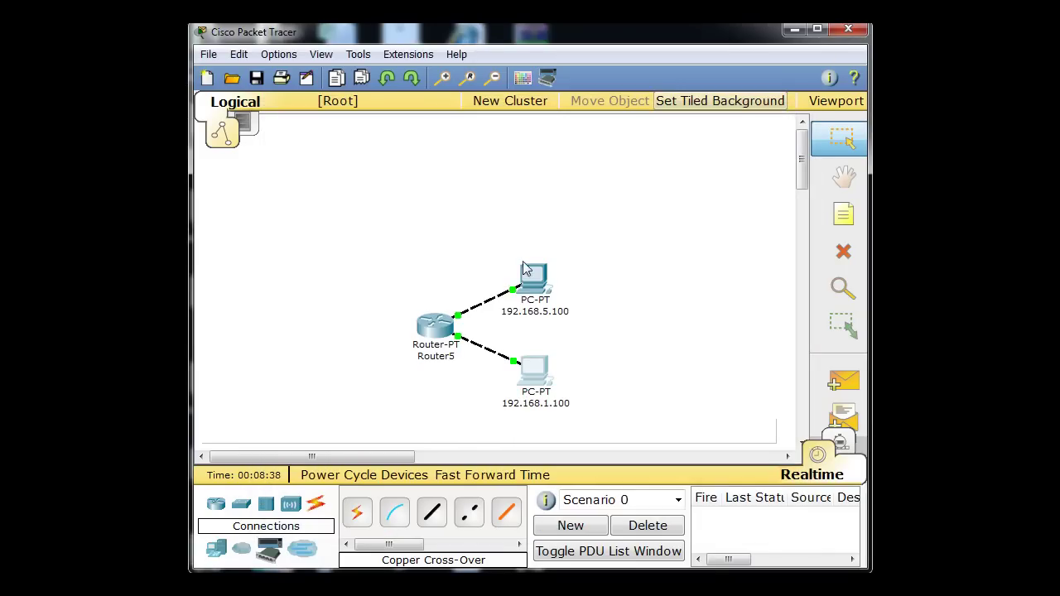
- Open the IP Configuration on the 192.168.5.100 PC's desktop
left_click(527, 289)
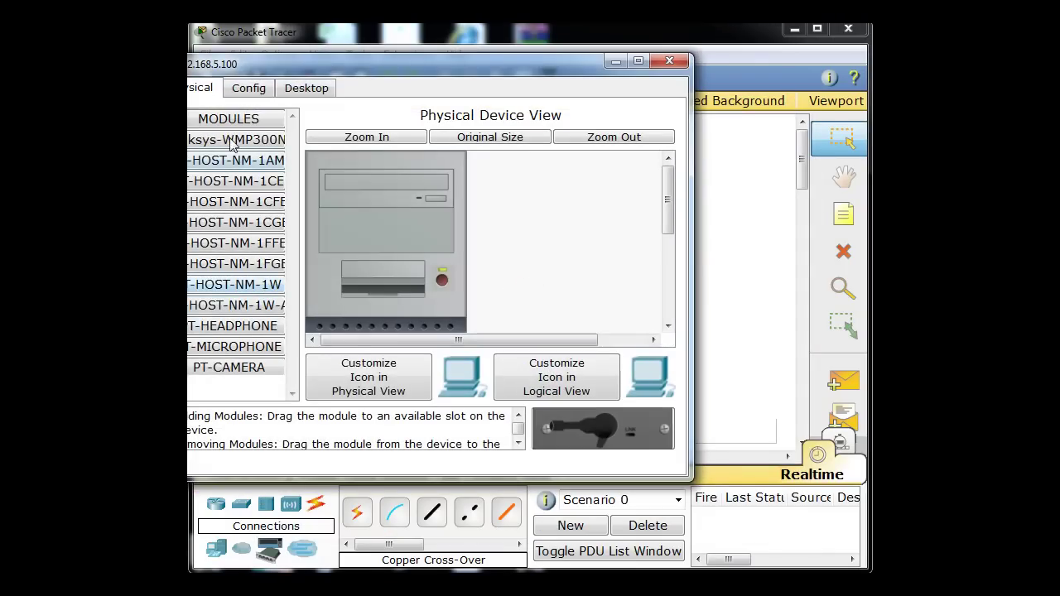
left_click(241, 89)
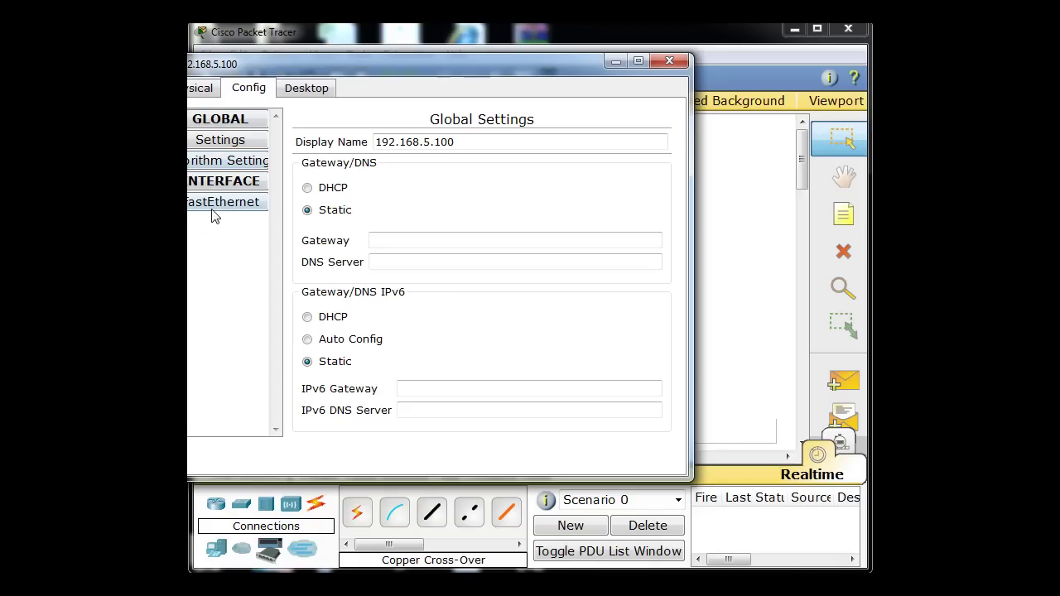
left_click(306, 89)
left_click(207, 157)
- Enter IP 192.168.5.100, mask 255.255.255.0, and gateway and DNS 192.168.5.1
left_click(356, 244)
type("192")
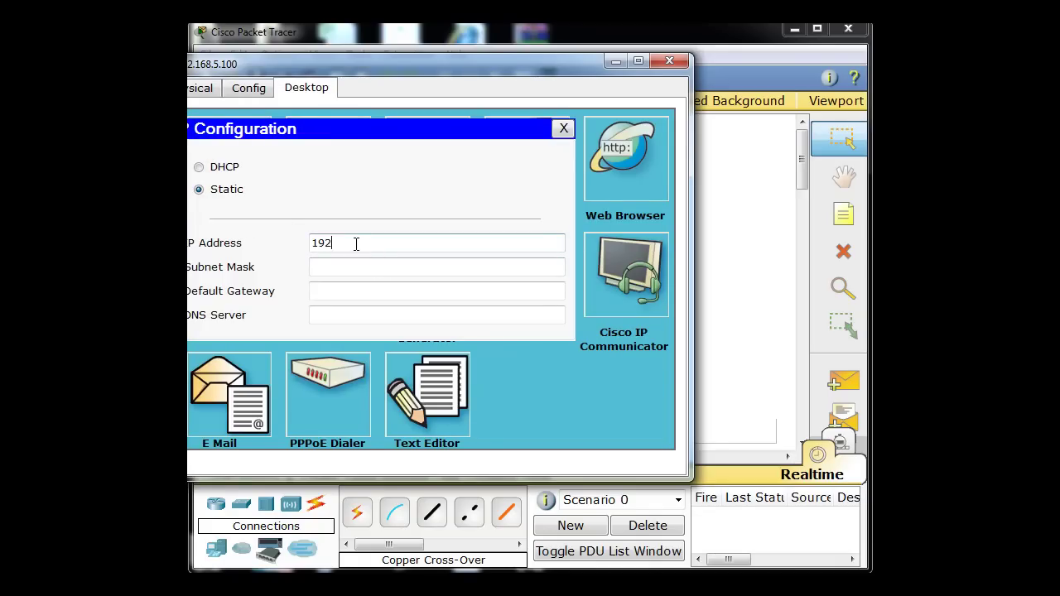
type(".168.5.100")
left_click(357, 267)
left_click(349, 293)
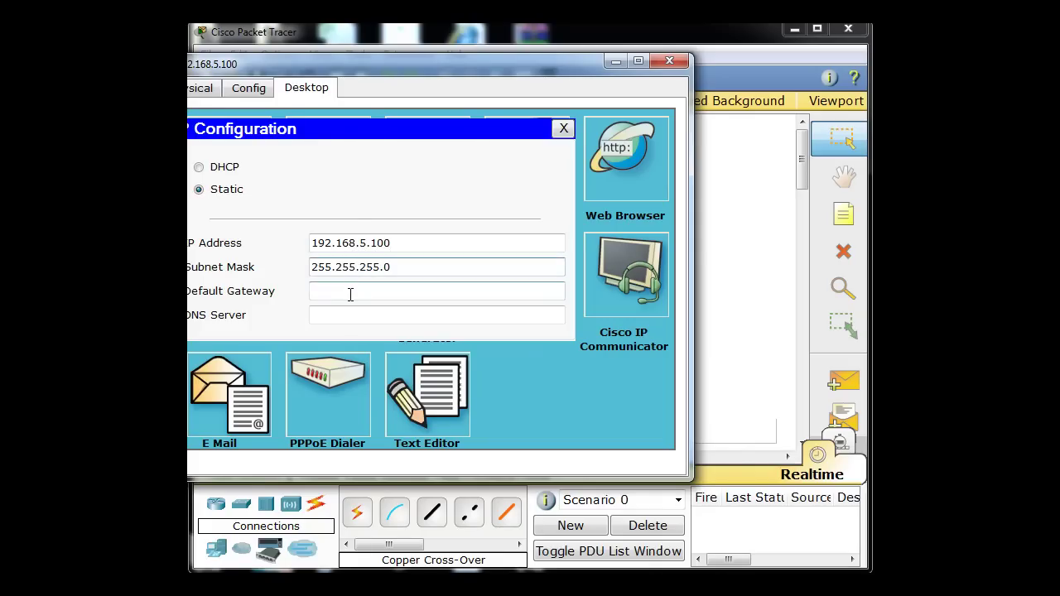
type("19")
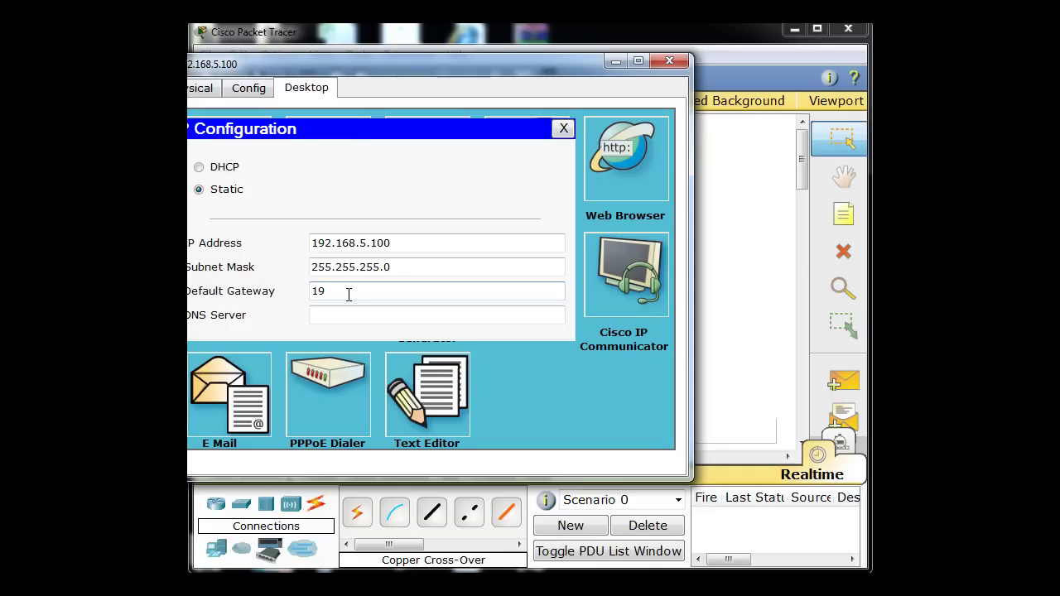
type("2.168.5.1")
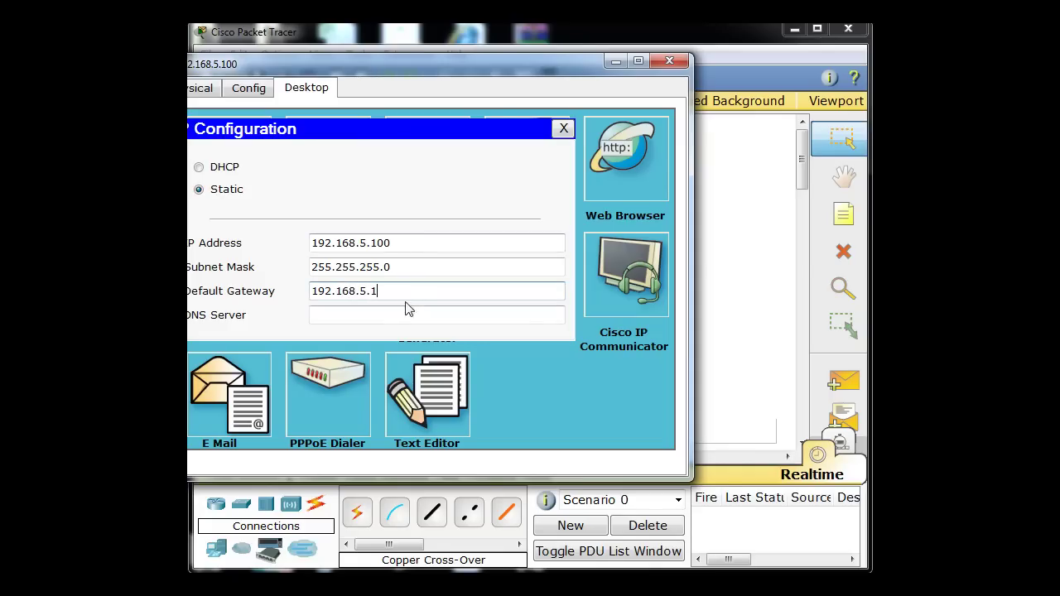
left_click(404, 314)
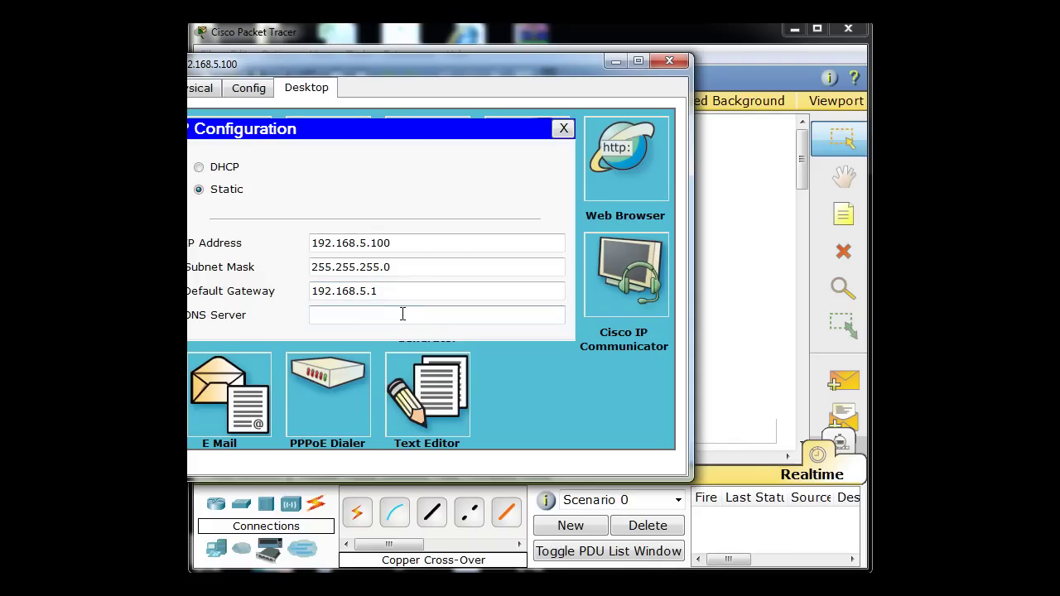
type("192.168.5.1")
left_click(417, 290)
left_click(563, 130)
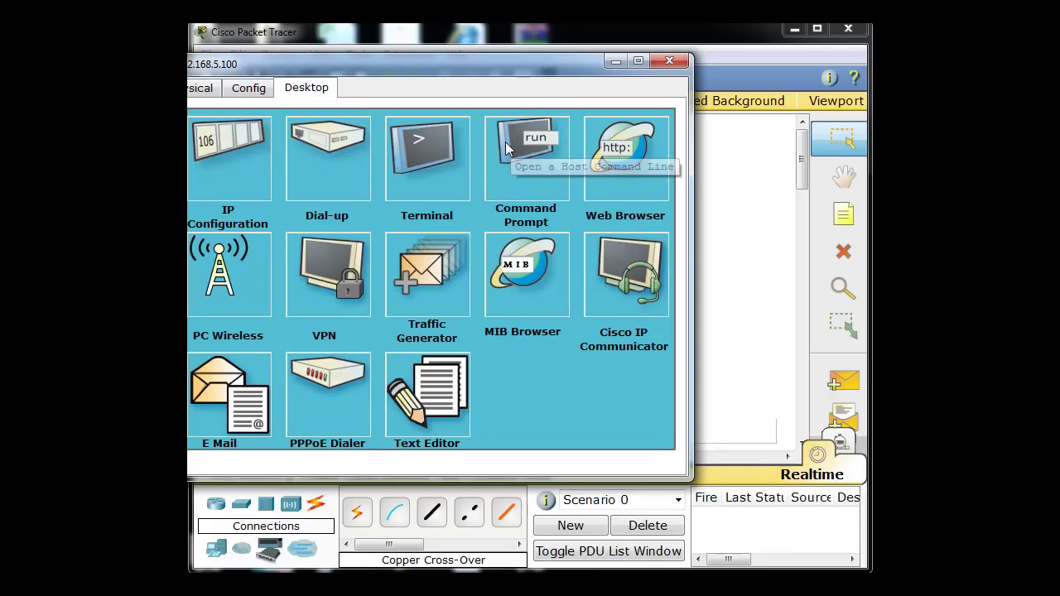
- Ping gateway 192.168.5.1 from the 192.168.5.100 PC's command prompt, then close the prompt
left_click(505, 142)
type("ping")
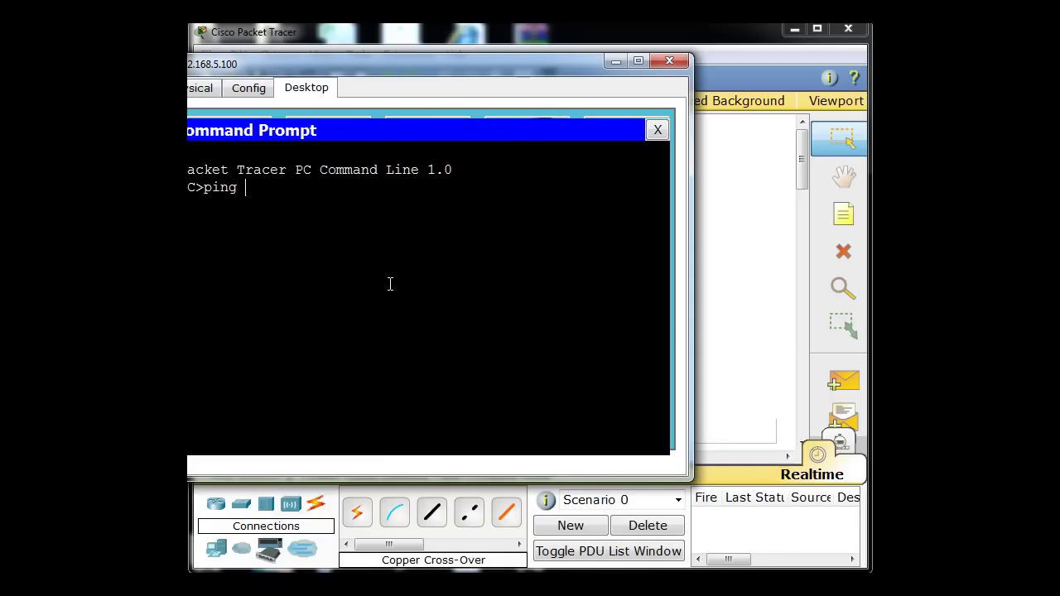
type(" 192.168")
left_click_drag(418, 66, 448, 72)
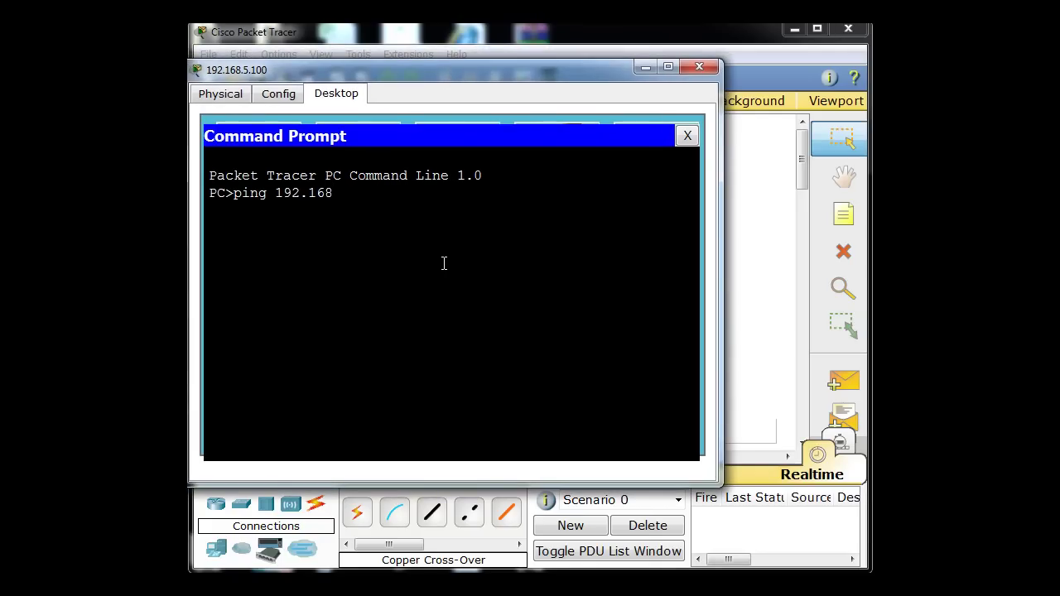
type("5.1")
key("Up")
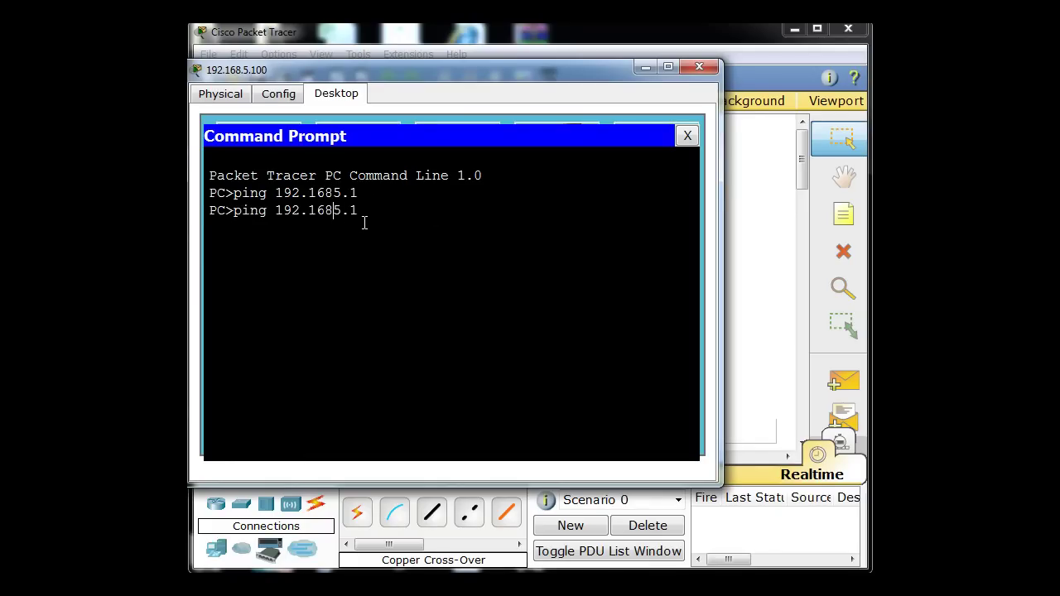
type(".")
key("Return")
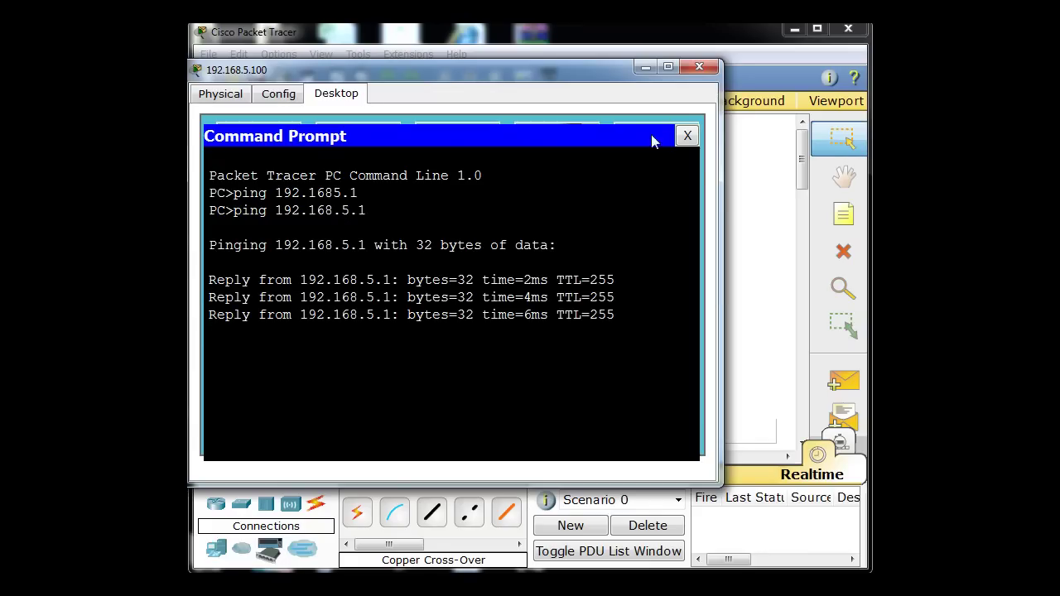
left_click(688, 136)
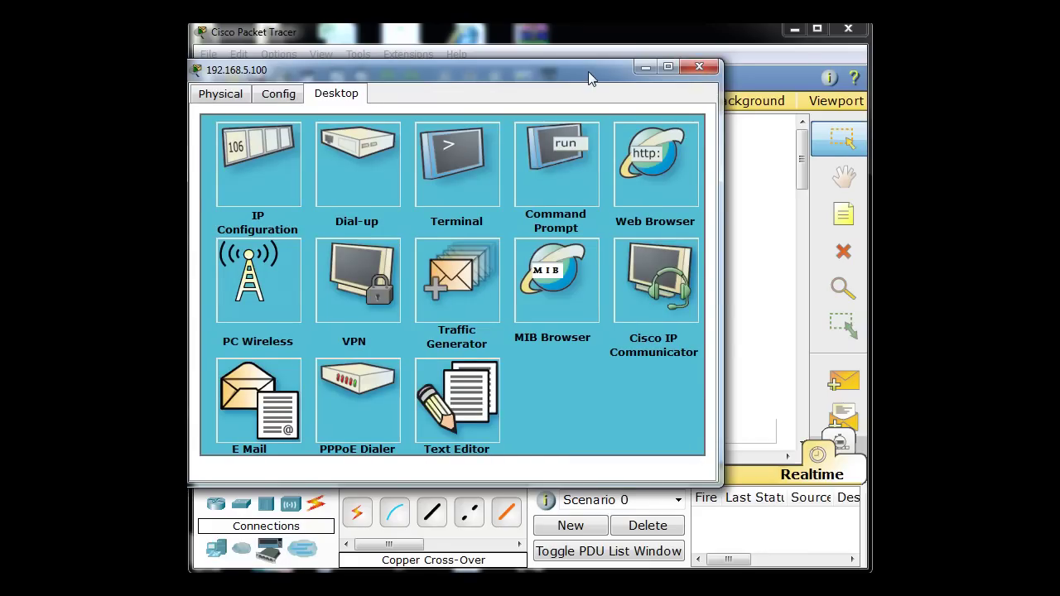
left_click_drag(585, 71, 652, 71)
- Close the 192.168.5.100 PC window and open the 192.168.1.100 PC's command prompt
left_click(766, 68)
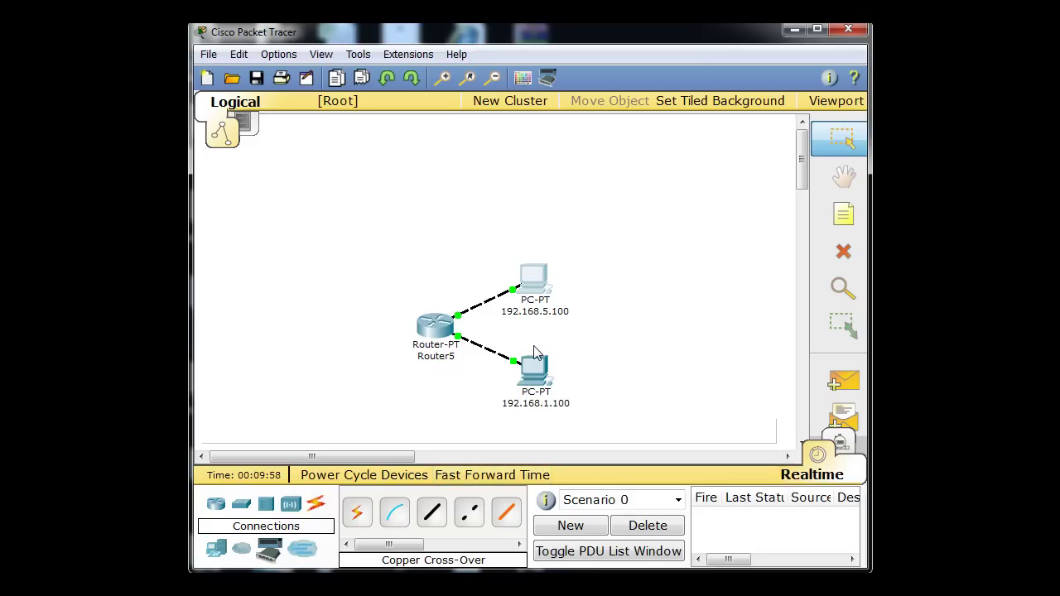
mouse_move(544, 320)
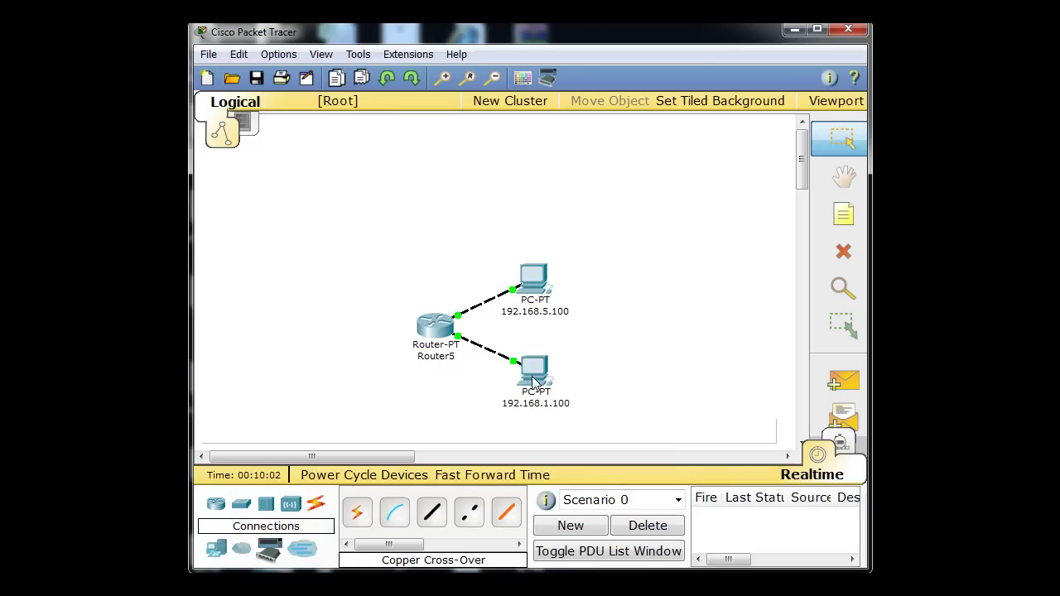
left_click(538, 372)
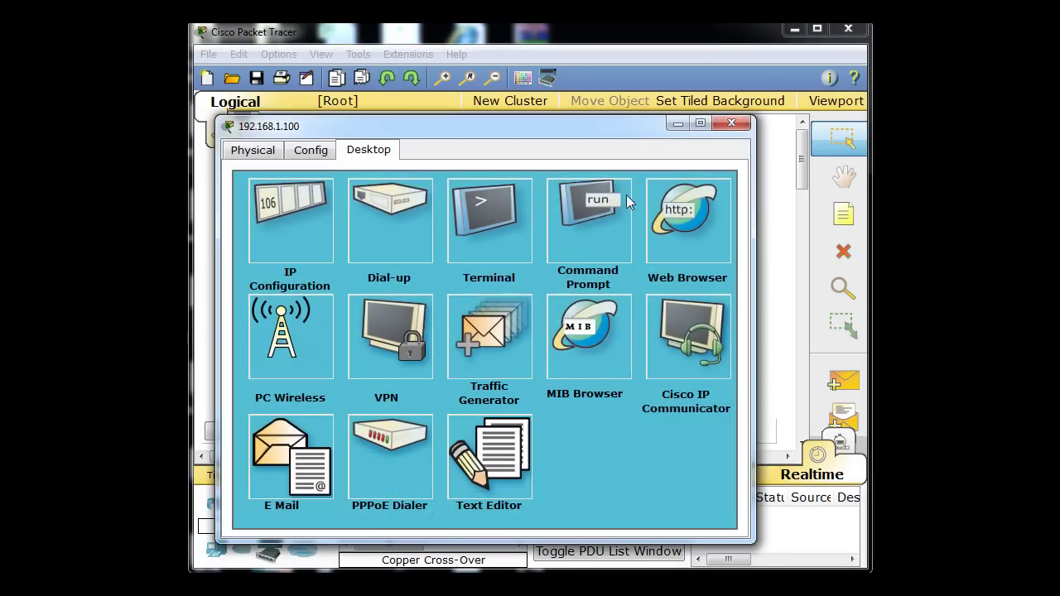
left_click(573, 198)
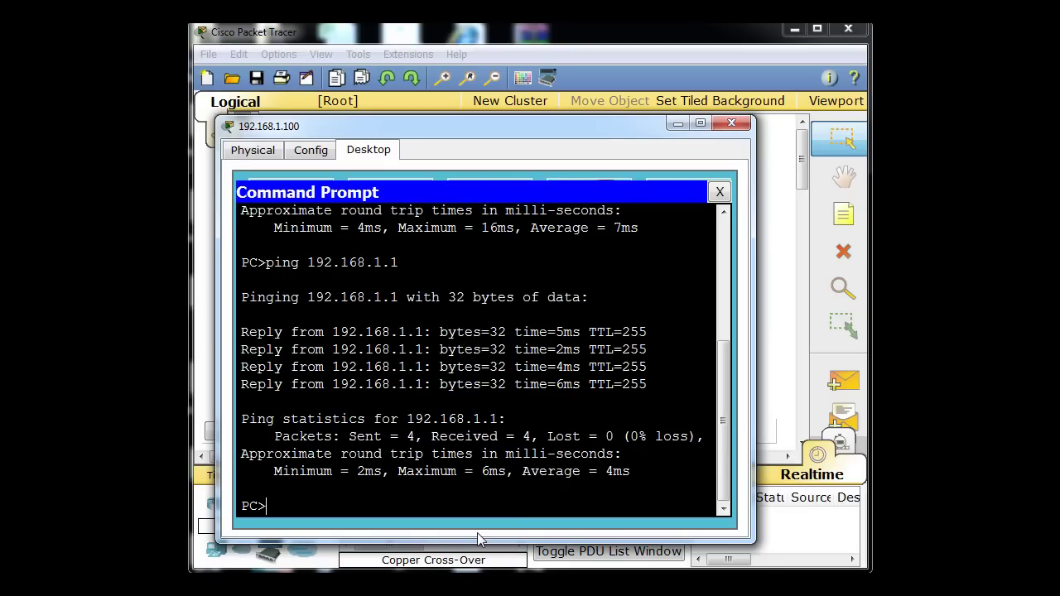
- Ping 192.168.5.100 across subnets for 4 of 4 replies, then close the prompt
key("Up")
key("Left")
key("Left")
key("BackSpace")
type("5.100")
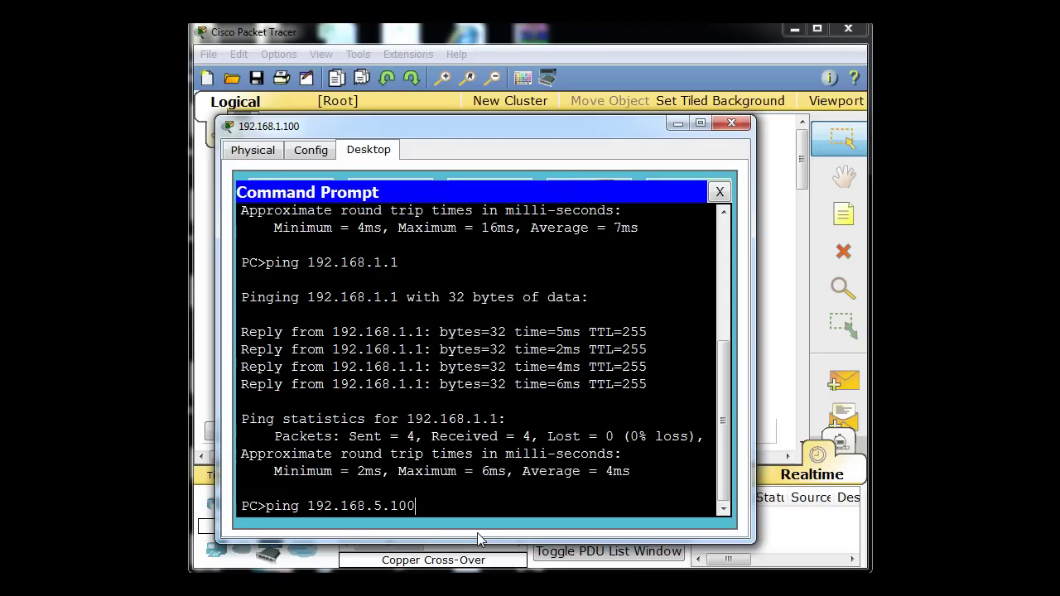
key("Return")
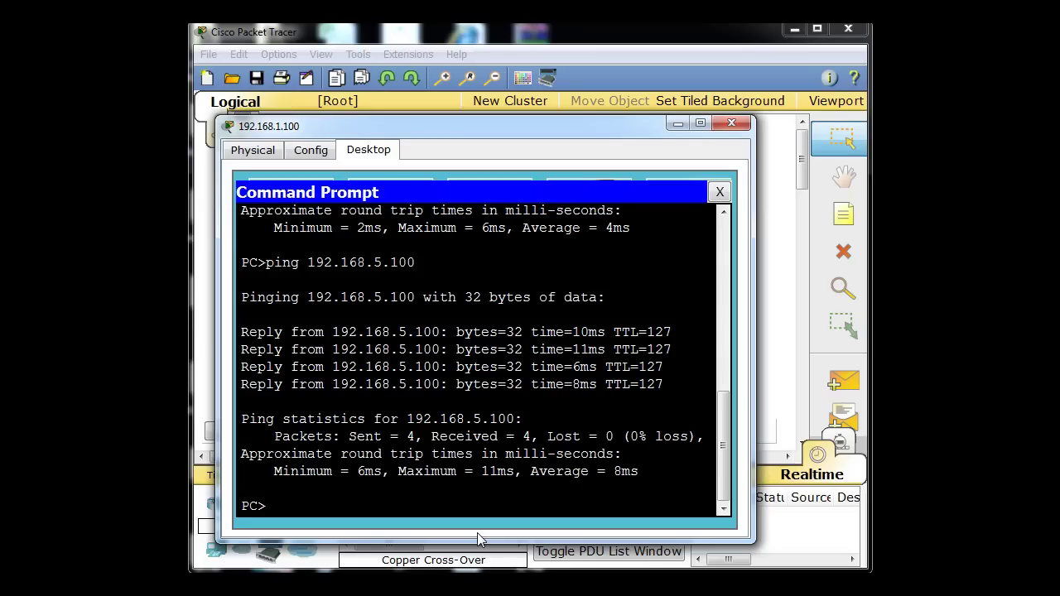
left_click(720, 193)
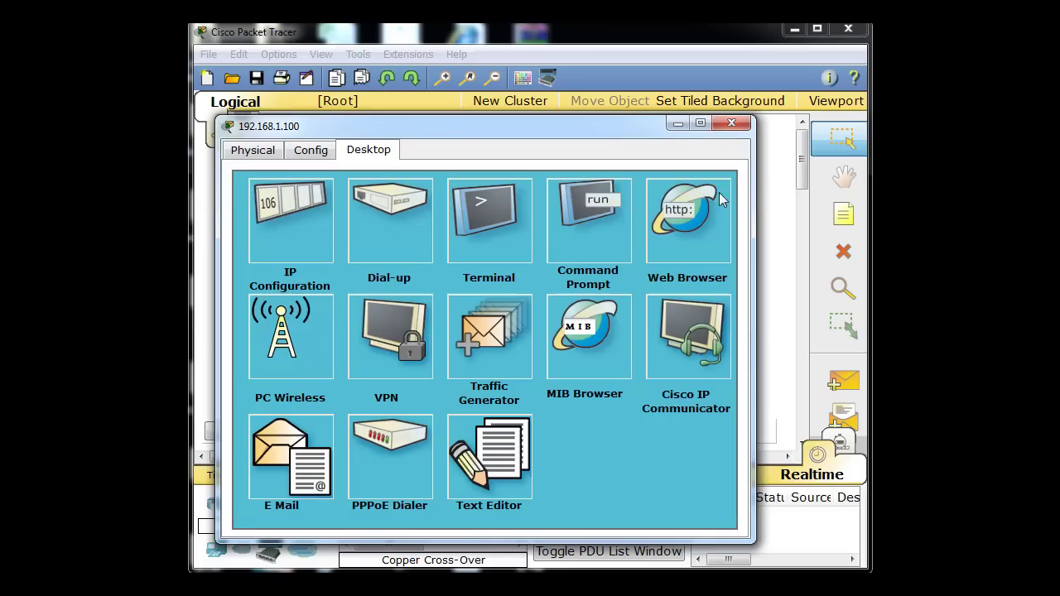
- Close the 192.168.1.100 PC window and open Router5 from the Logical workspace
left_click(731, 123)
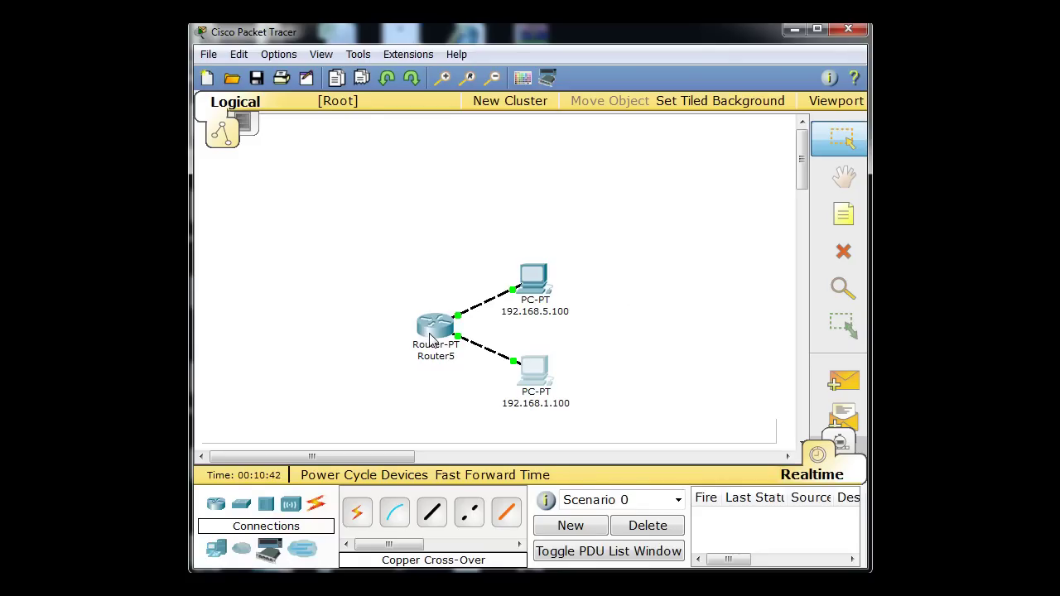
mouse_move(430, 337)
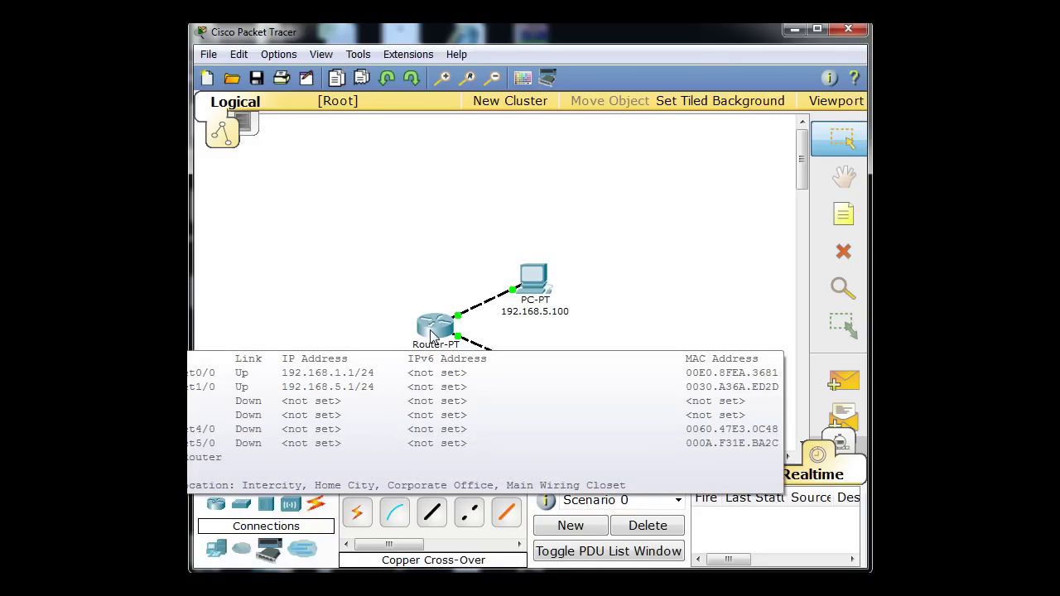
left_click(429, 336)
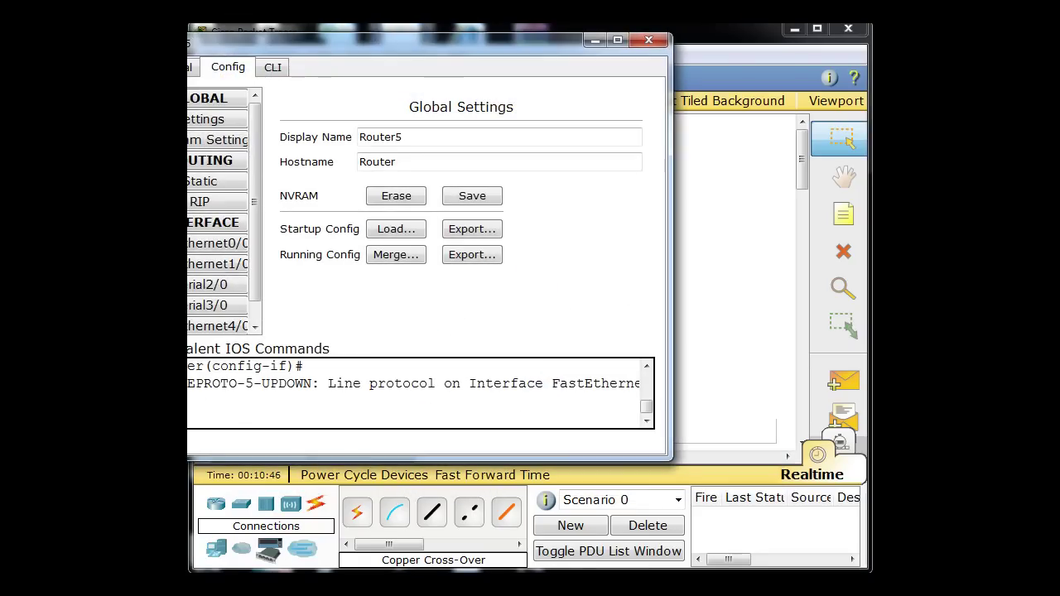
- Show Router5's CLI tab and focus its console
left_click_drag(378, 43, 479, 59)
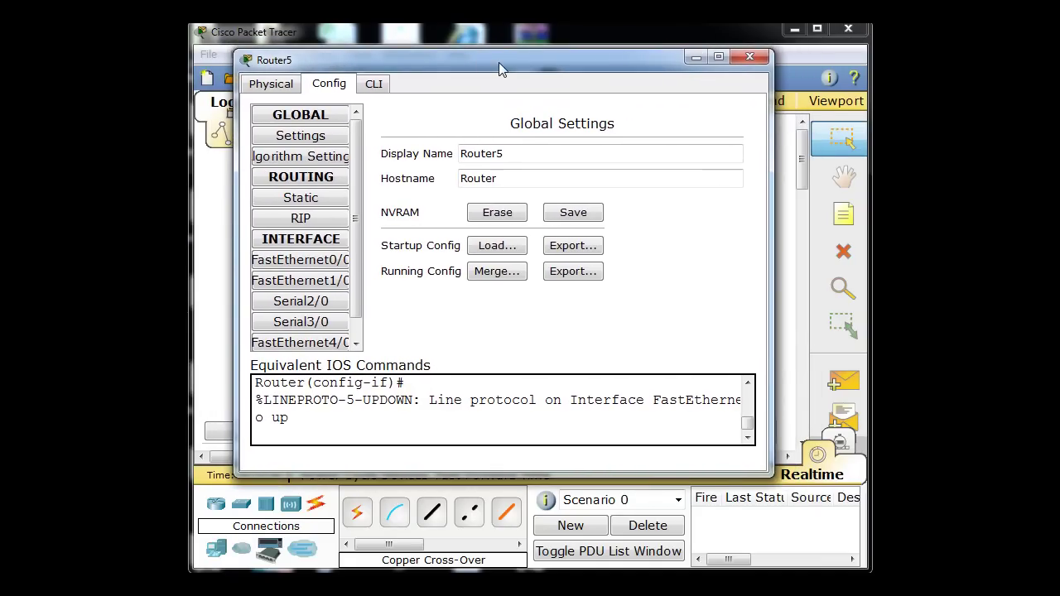
left_click(373, 86)
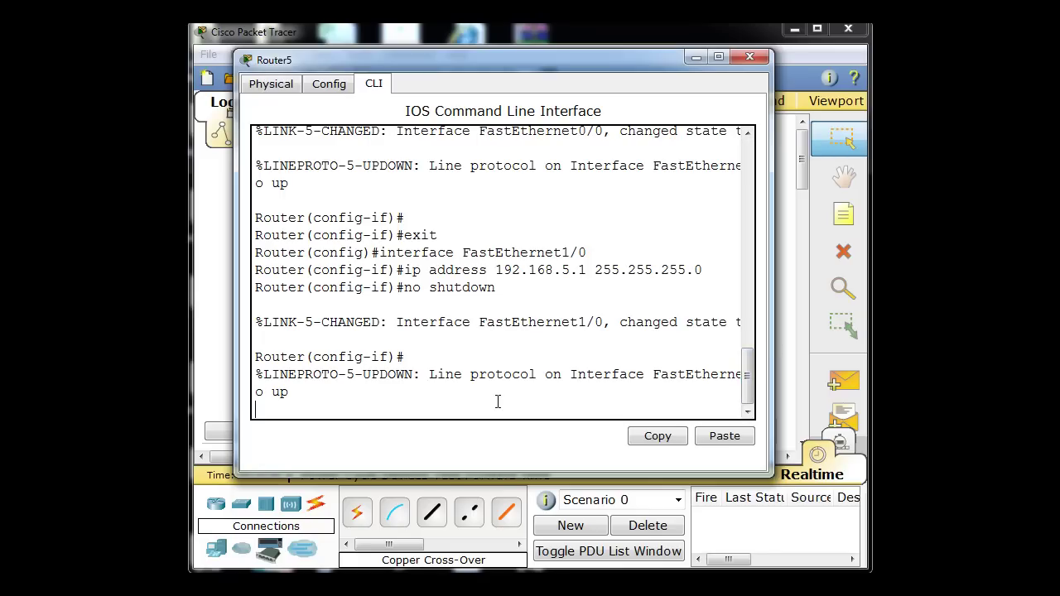
key("Return")
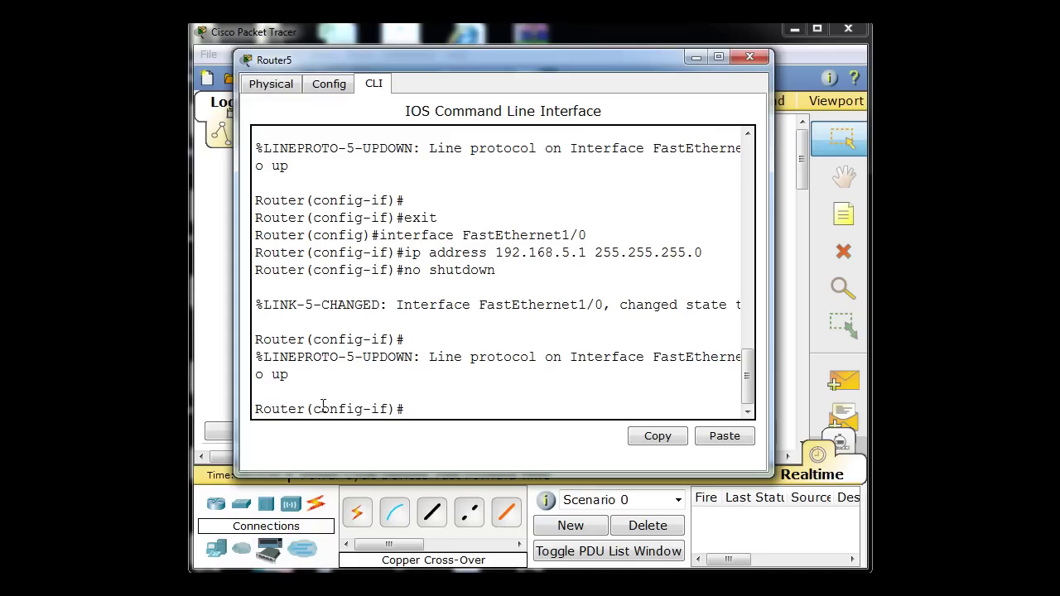
scroll(310, 414, "up", 7)
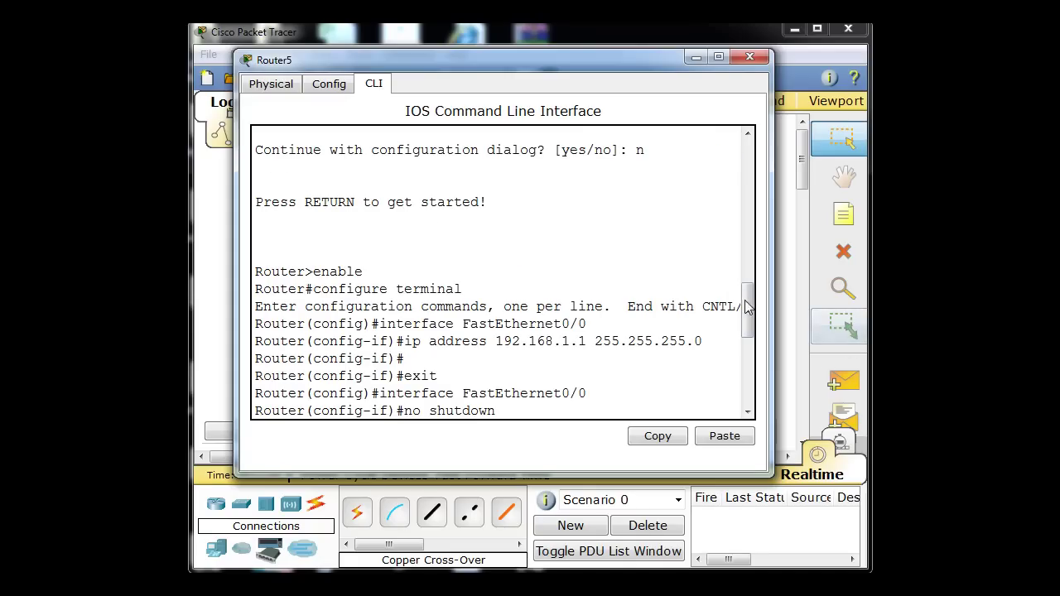
left_click_drag(748, 296, 749, 417)
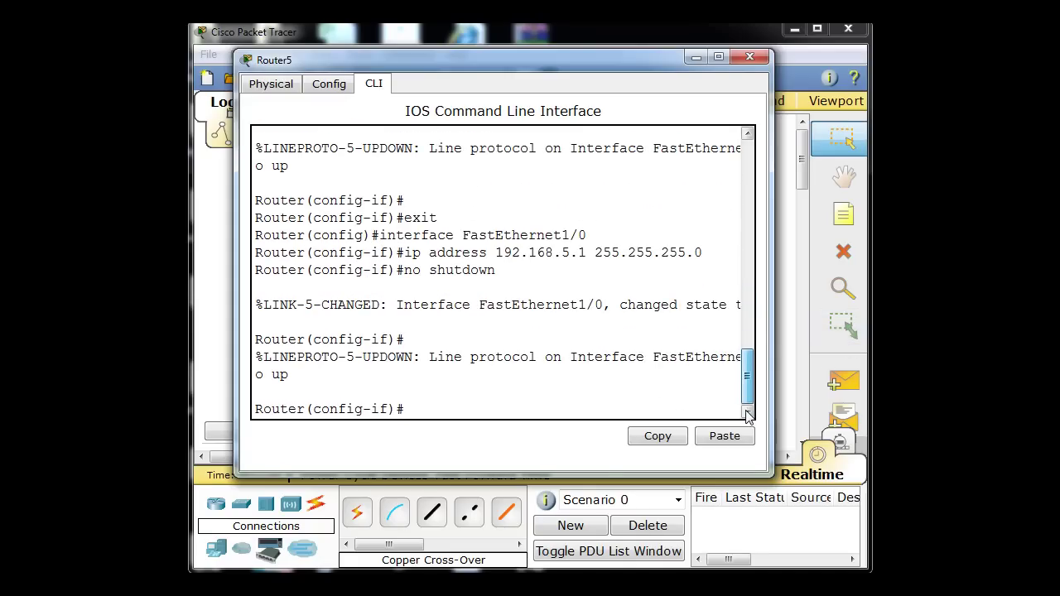
left_click(587, 395)
- Leave configuration mode with Ctrl+Z and end the console session with exit
key("ctrl+z")
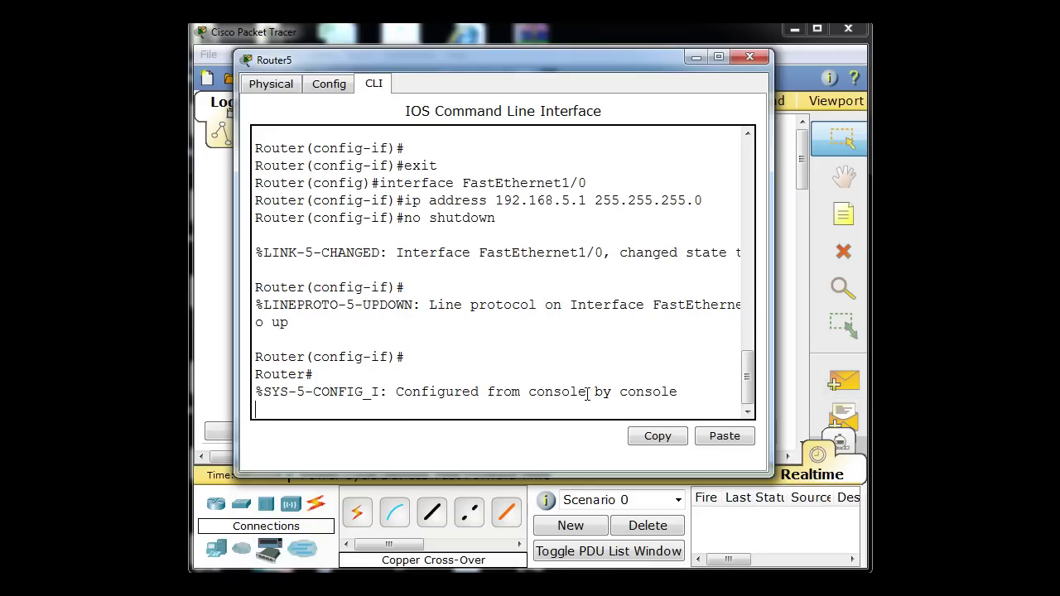
key("Return")
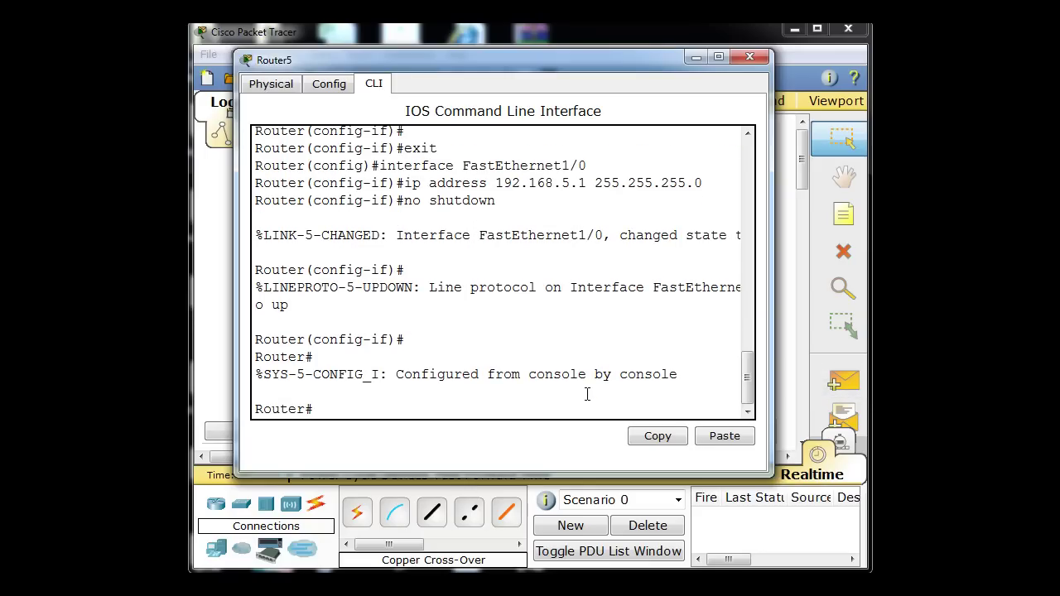
type("exit")
key("Return")
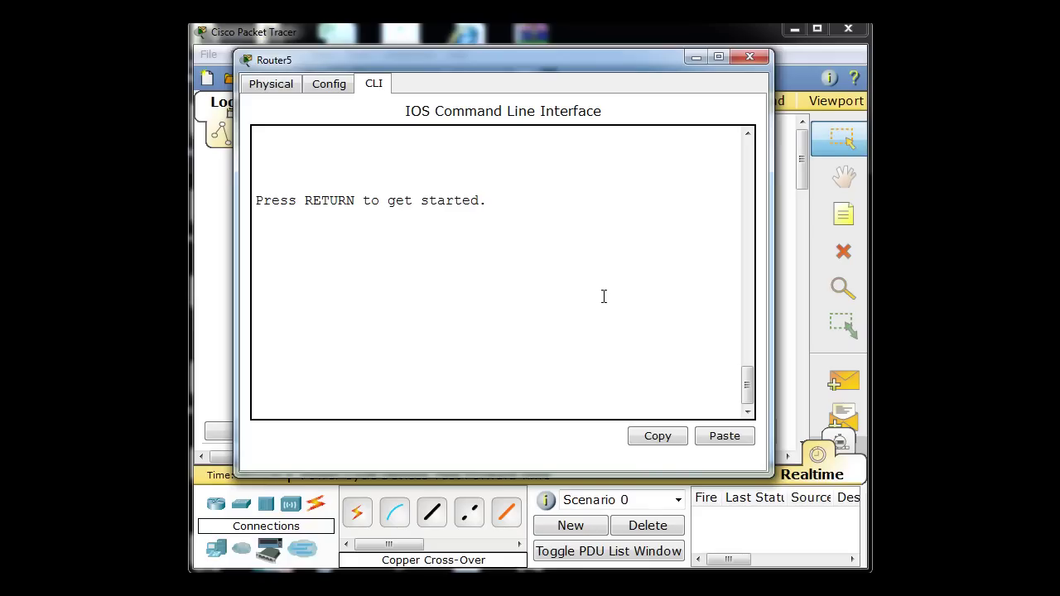
- On Router5, enter privileged mode with enable and run show ip route
mouse_move(545, 65)
left_mouse_down()
mouse_move(580, 64)
mouse_move(574, 41)
mouse_move(546, 31)
mouse_move(551, 46)
left_mouse_up()
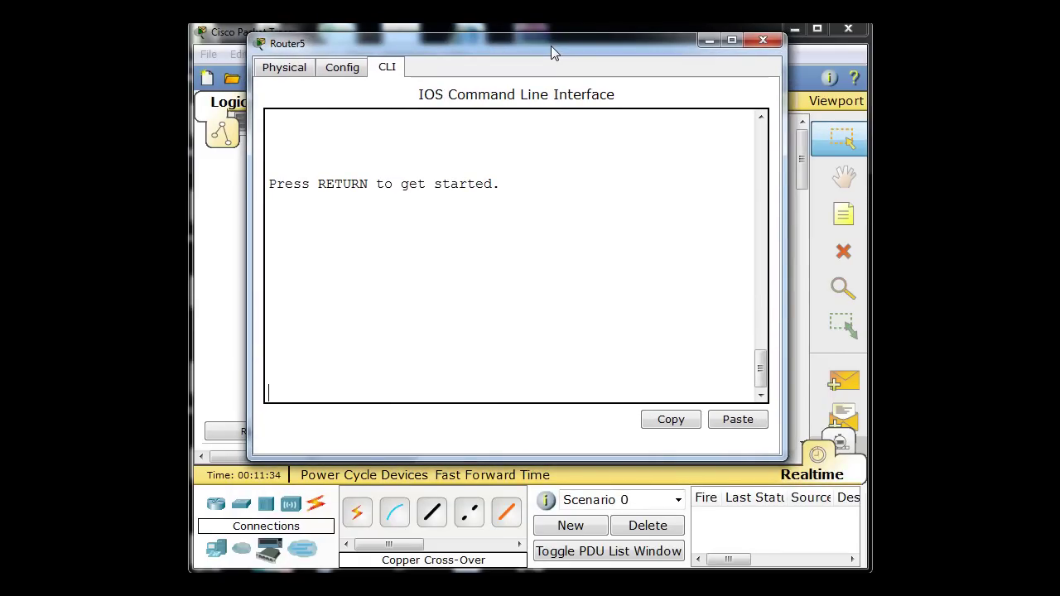
key("Return")
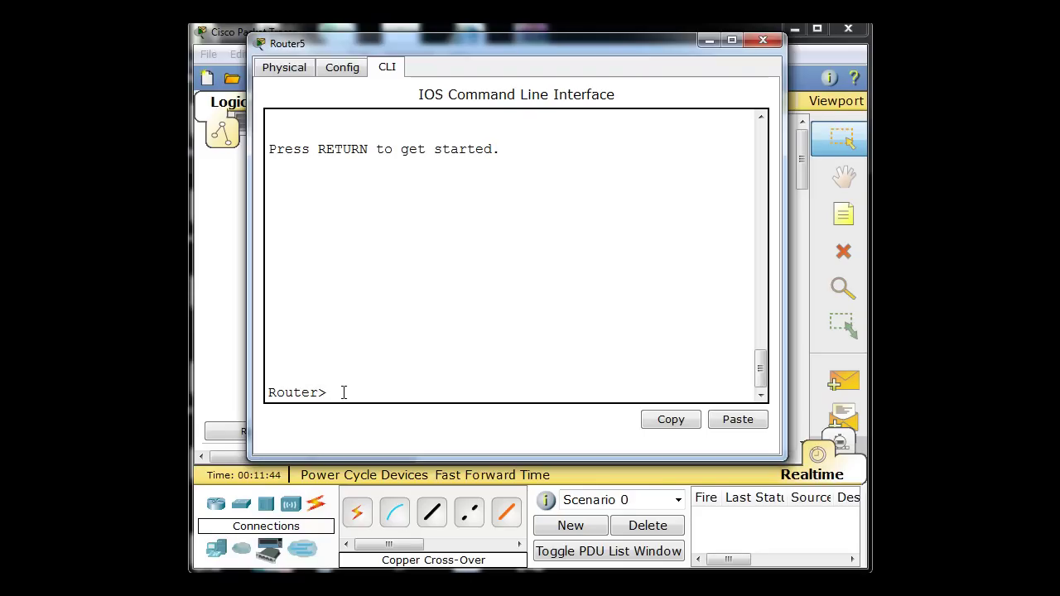
type("enable")
key("Return")
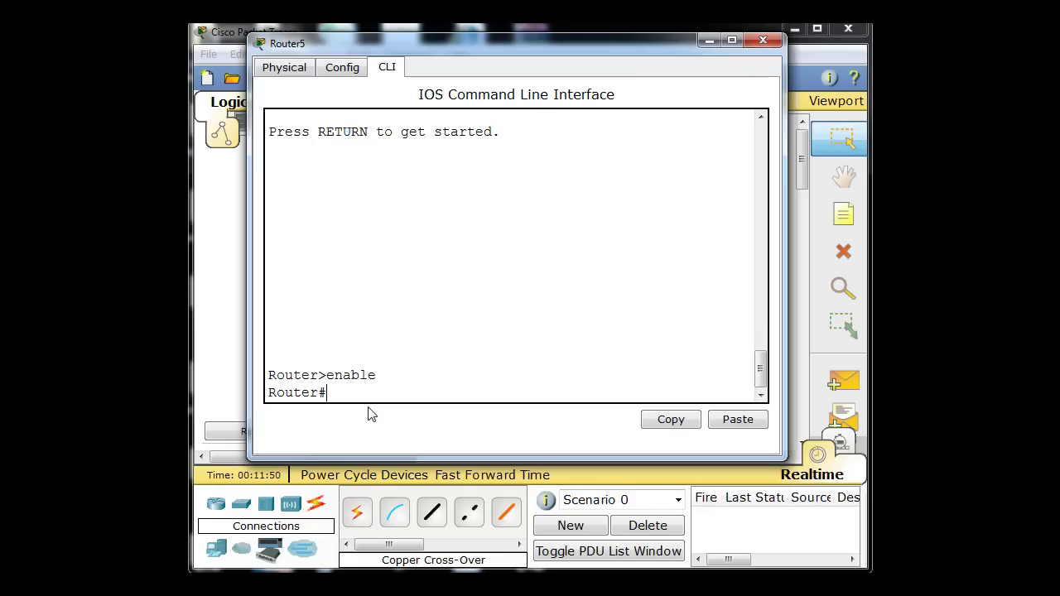
type("show ip route")
key("Return")
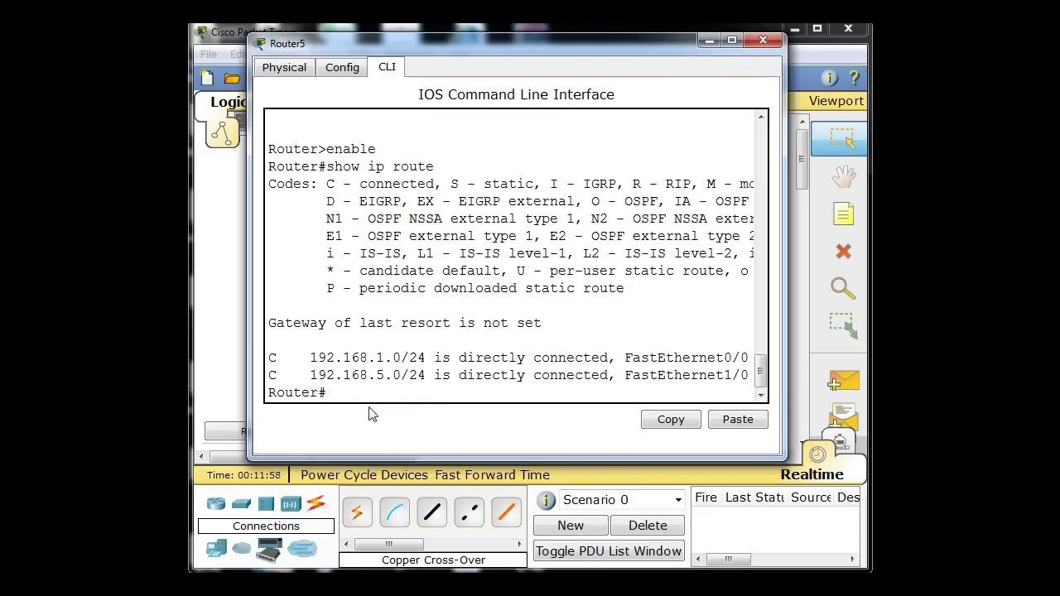
- Enlarge Router5's window and highlight the 192.168.5.0/24 and 192.168.1.0/24 route entries
left_click_drag(783, 456, 840, 494)
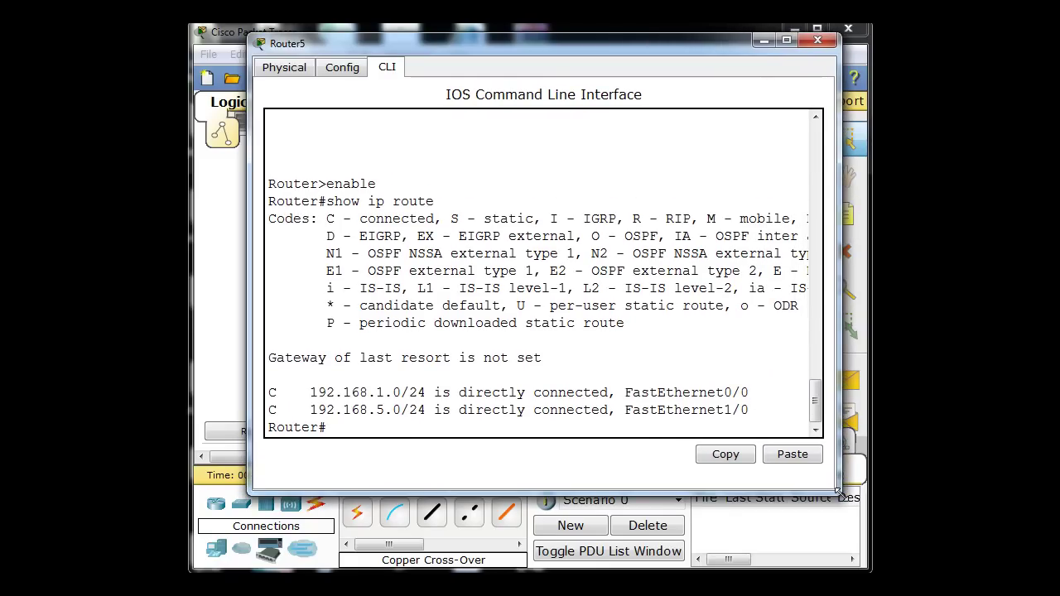
left_click_drag(669, 41, 652, 43)
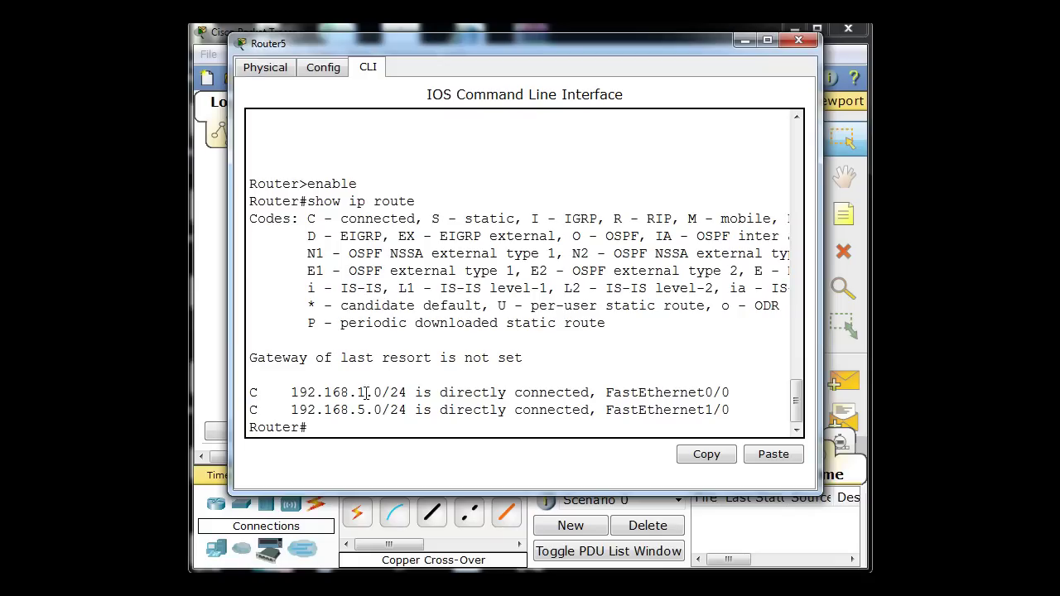
left_click_drag(359, 410, 367, 411)
left_click(370, 428)
left_click_drag(389, 393, 407, 393)
- Point out the C route codes and codes legend, then close Router5's window
double_click(253, 410)
double_click(250, 392)
double_click(300, 221)
left_click_drag(660, 42, 668, 43)
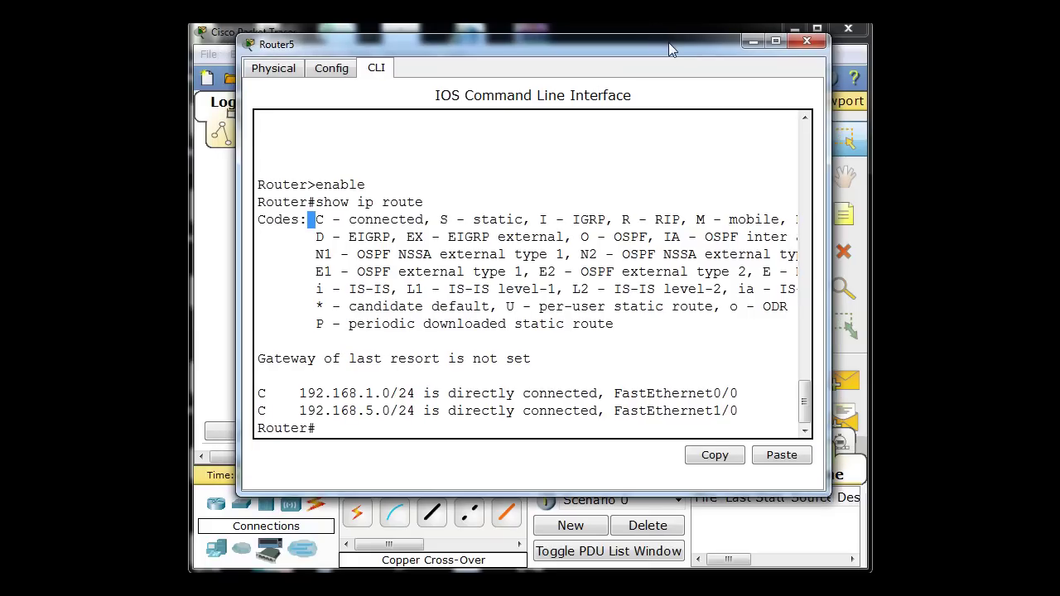
left_click(806, 43)
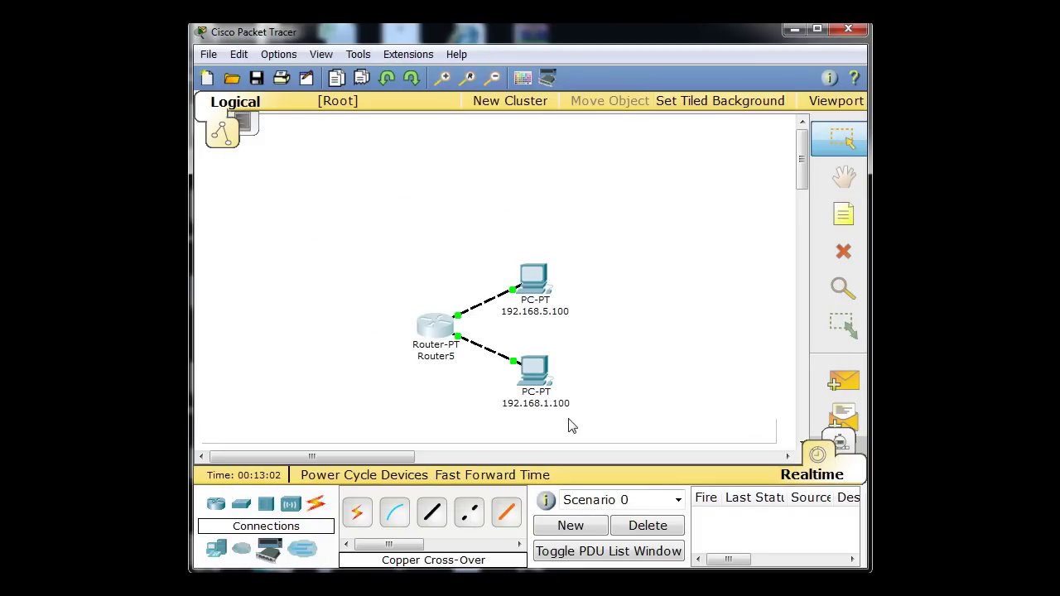